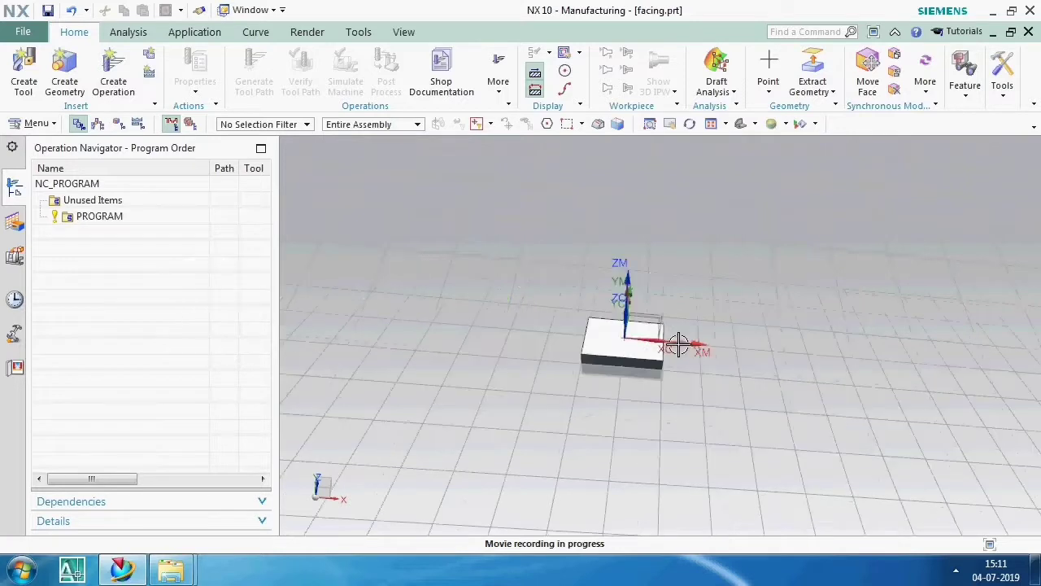
Orbit and zoom in on the block in facing.prt
{"action": "mouse_move", "coordinate": [675, 342]}
{"action": "middle_mouse_down"}
{"action": "mouse_move", "coordinate": [644, 298]}
{"action": "mouse_move", "coordinate": [689, 342]}
{"action": "mouse_move", "coordinate": [625, 344]}
{"action": "middle_mouse_up"}
{"action": "scroll", "coordinate": [625, 344], "scroll_direction": "up", "scroll_amount": 5}
{"action": "scroll", "coordinate": [630, 344], "scroll_direction": "up", "scroll_amount": 3}
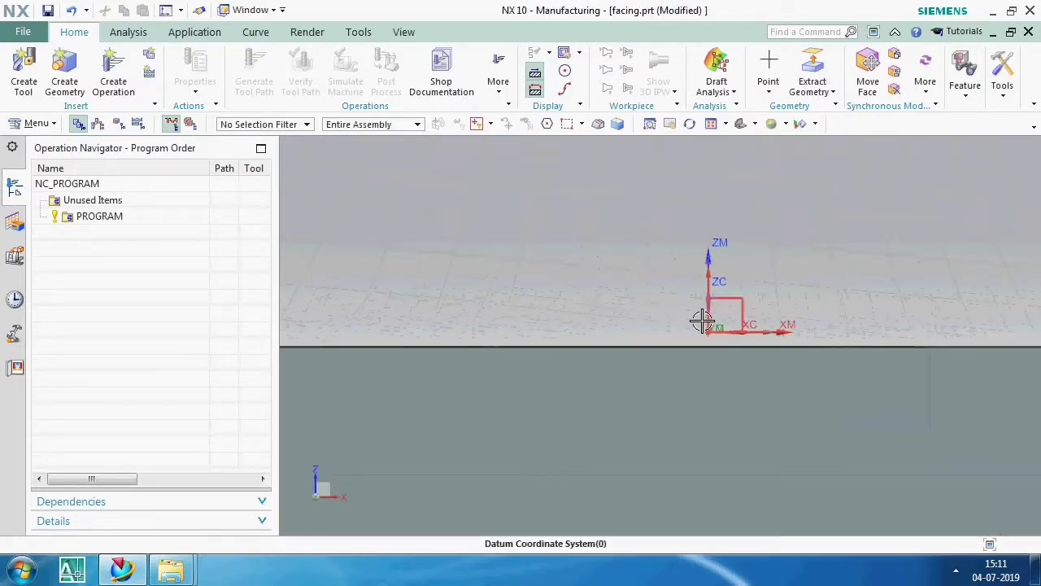
Show the hidden rectangular block
{"action": "key", "text": "ctrl+shift+k"}
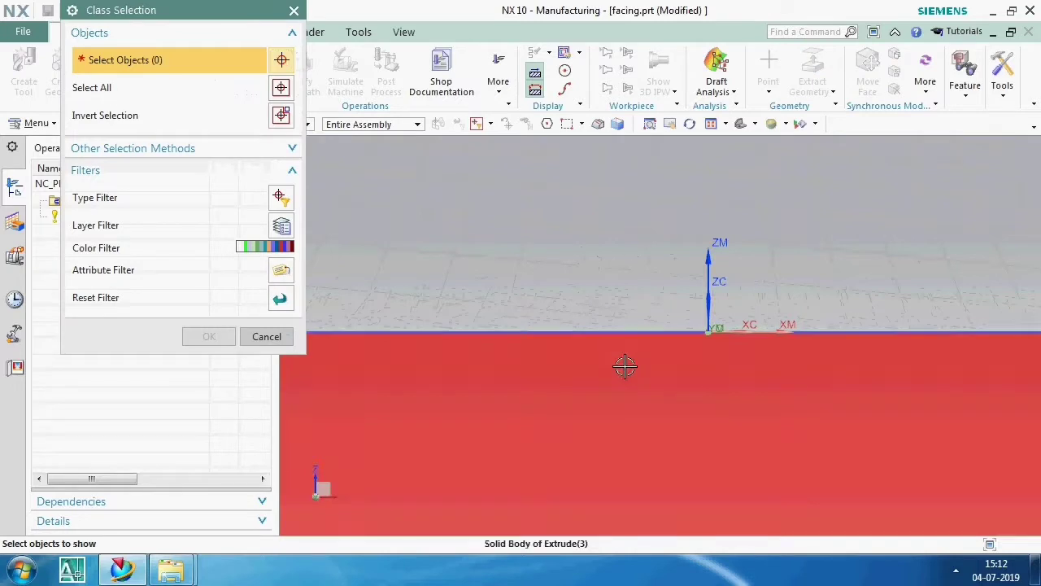
{"action": "left_click", "coordinate": [625, 367]}
{"action": "middle_click", "coordinate": [703, 288]}
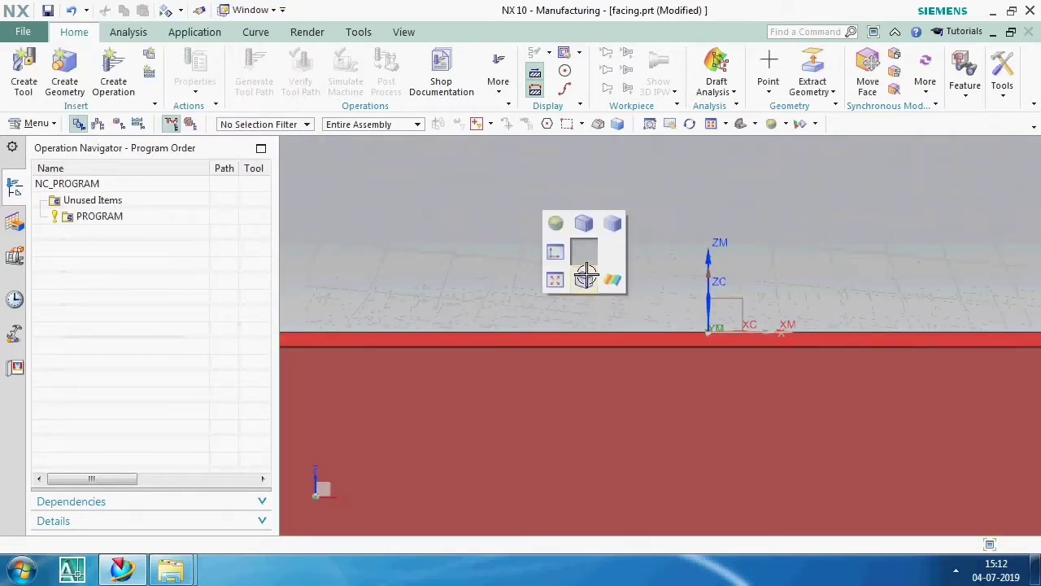
Change the block's shading and orbit it to view it in 3D
{"action": "left_click", "coordinate": [585, 204]}
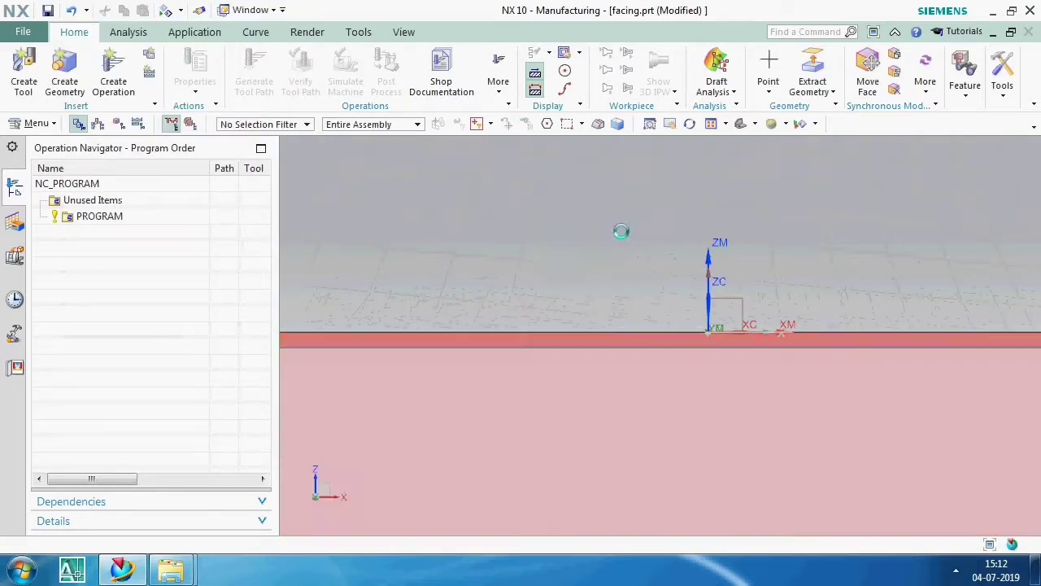
{"action": "middle_click_drag", "start_coordinate": [581, 265], "coordinate": [629, 332]}
{"action": "scroll", "coordinate": [572, 309], "scroll_direction": "up", "scroll_amount": 5}
{"action": "middle_click_drag", "start_coordinate": [572, 310], "coordinate": [498, 259]}
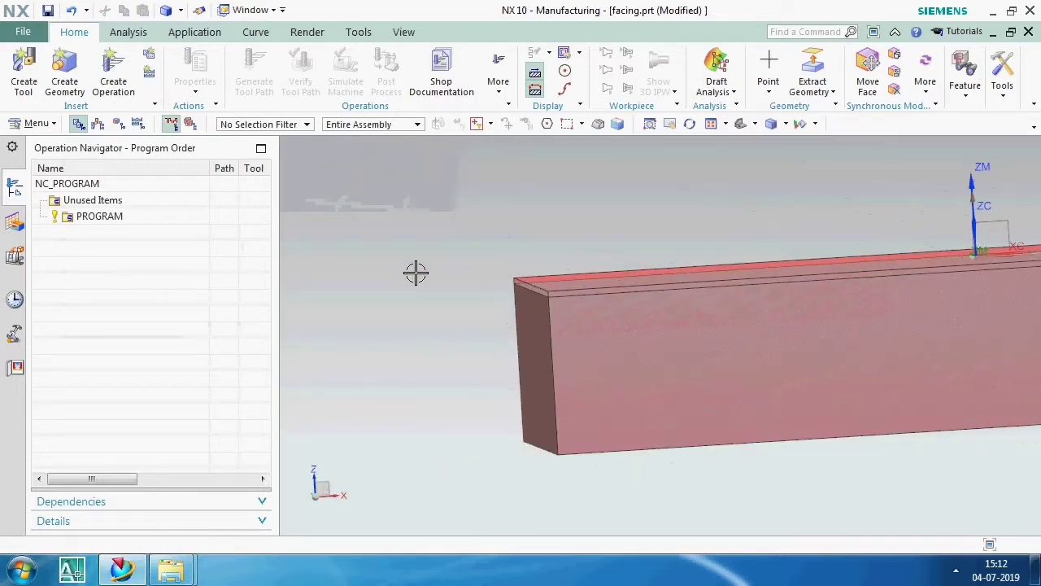
{"action": "scroll", "coordinate": [416, 272], "scroll_direction": "down", "scroll_amount": 2}
{"action": "left_click", "coordinate": [539, 254]}
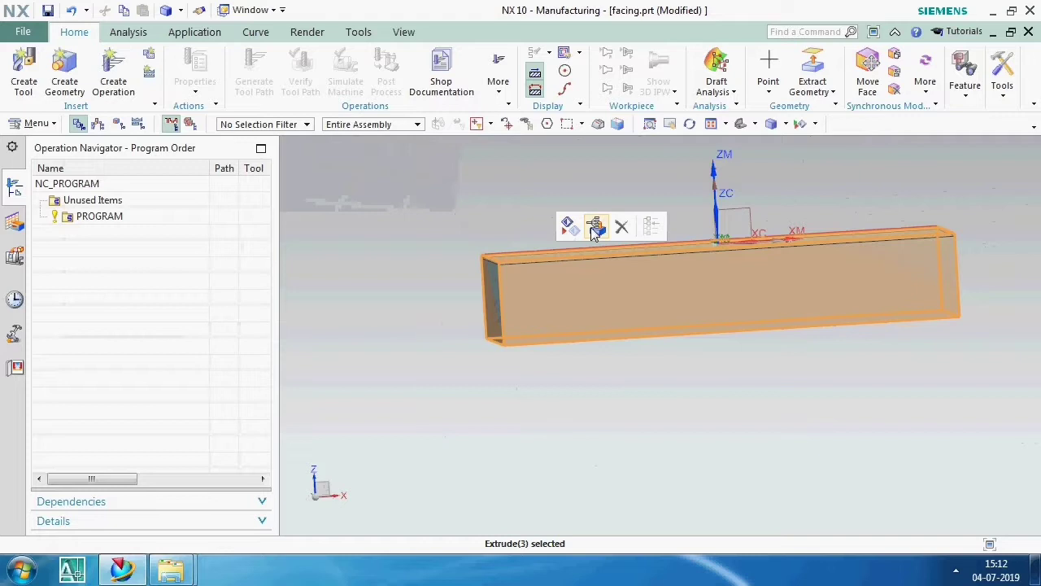
{"action": "left_click", "coordinate": [491, 223]}
{"action": "mouse_move", "coordinate": [490, 223]}
{"action": "middle_mouse_down"}
{"action": "mouse_move", "coordinate": [616, 288]}
{"action": "mouse_move", "coordinate": [581, 265]}
{"action": "middle_mouse_up"}
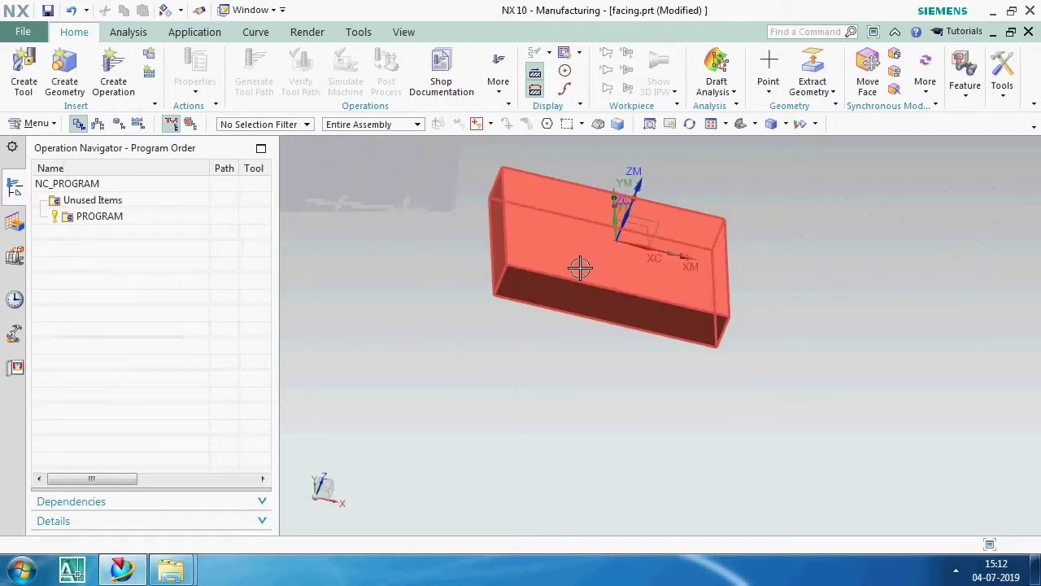
Switch the display to True Shading and select the PROGRAM group
{"action": "right_click", "coordinate": [373, 261]}
{"action": "left_click", "coordinate": [423, 391]}
{"action": "mouse_move", "coordinate": [550, 298]}
{"action": "middle_mouse_down"}
{"action": "mouse_move", "coordinate": [551, 272]}
{"action": "mouse_move", "coordinate": [554, 284]}
{"action": "middle_mouse_up"}
{"action": "left_click", "coordinate": [147, 220]}
{"action": "middle_click_drag", "start_coordinate": [534, 326], "coordinate": [550, 348]}
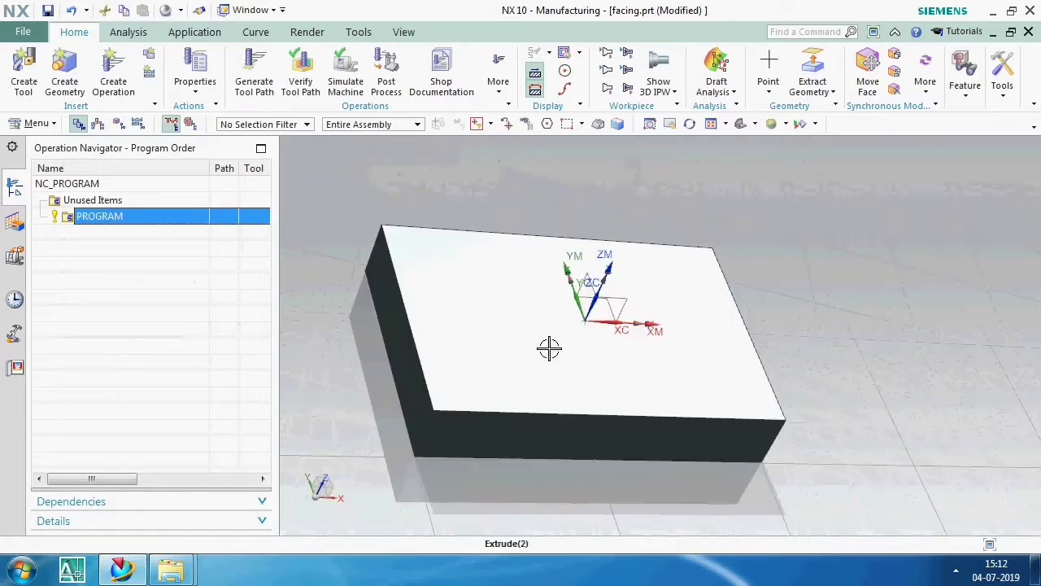
{"action": "right_click", "coordinate": [174, 227]}
Insert a mill_planar Face Milling operation named FACE_MILLING under PROGRAM
{"action": "left_click", "coordinate": [326, 415]}
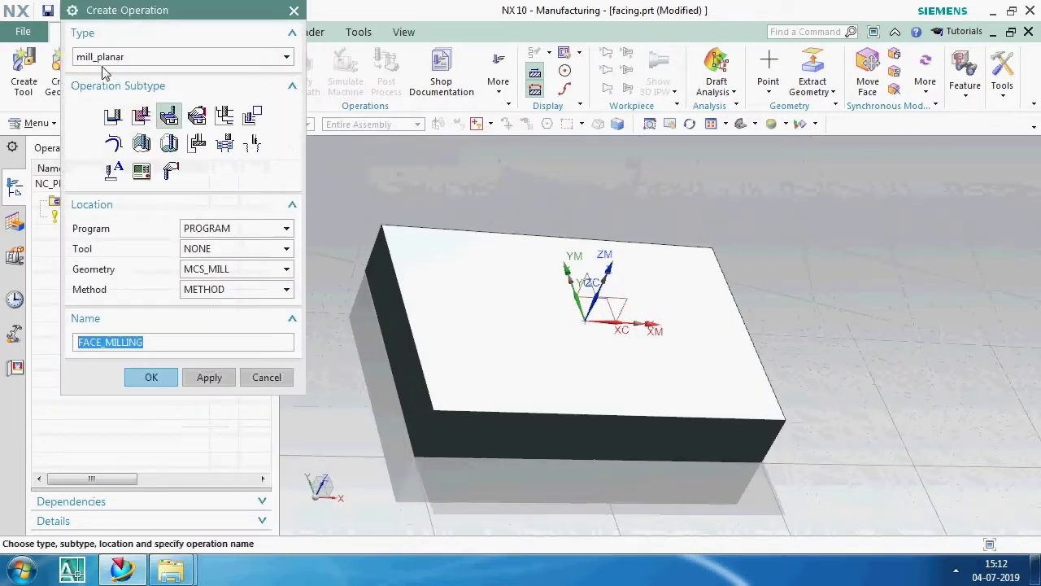
{"action": "left_click", "coordinate": [104, 58]}
{"action": "left_click", "coordinate": [104, 71]}
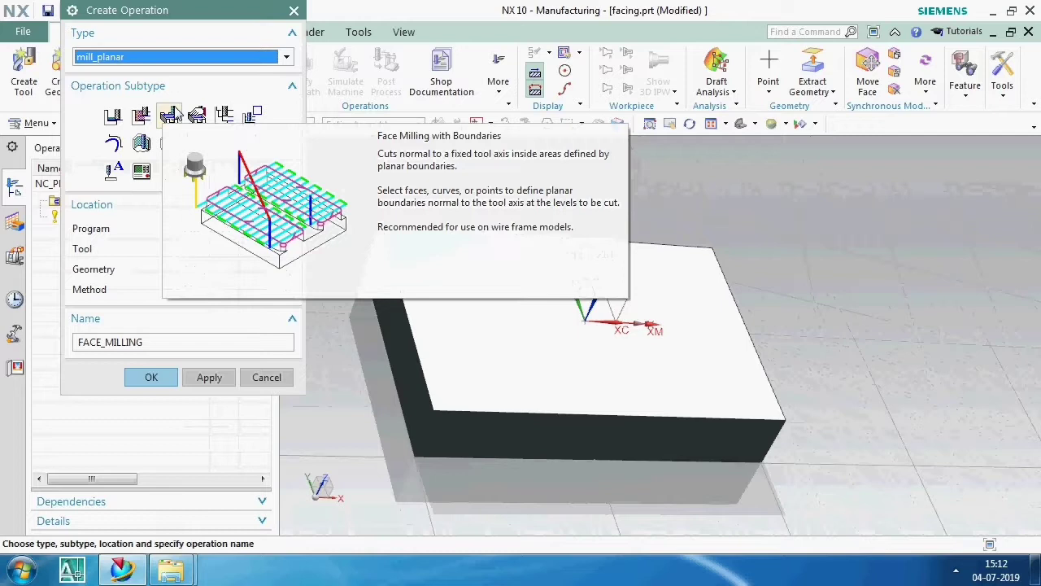
{"action": "left_click", "coordinate": [170, 115]}
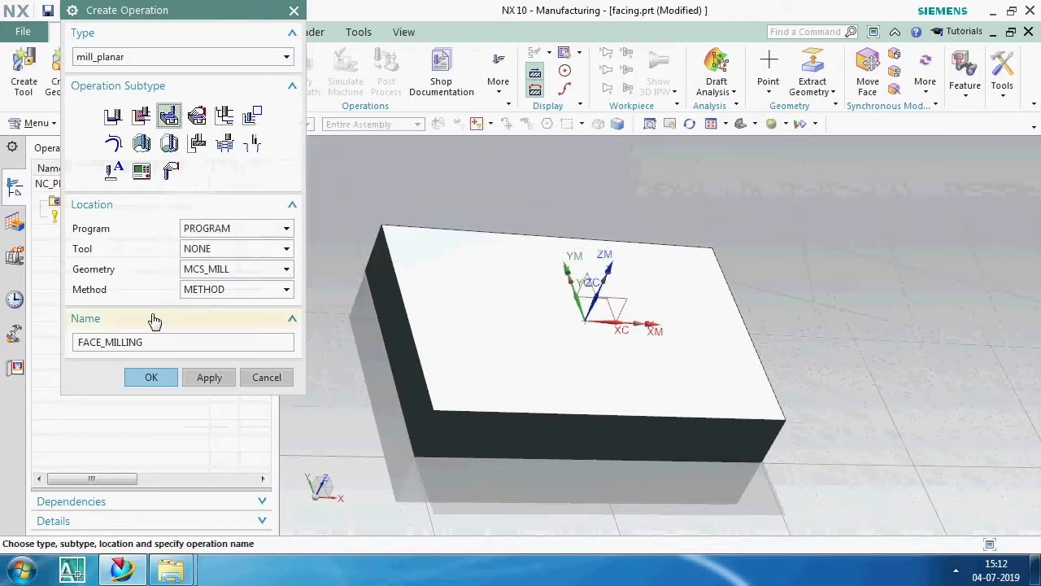
{"action": "left_click", "coordinate": [152, 379]}
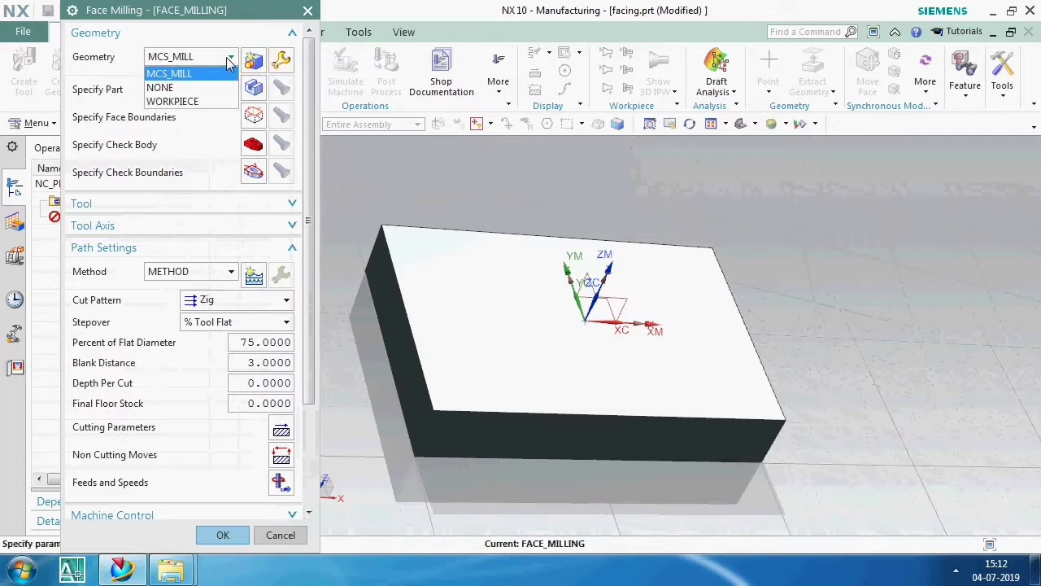
Specify the part geometry and use the block's top face as the face boundary
{"action": "left_click", "coordinate": [253, 89]}
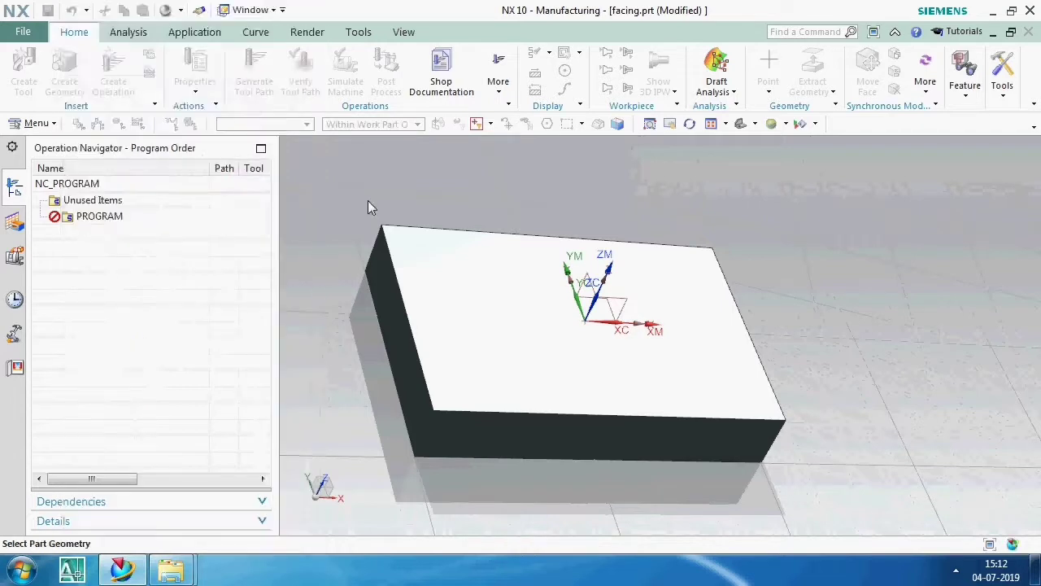
{"action": "left_click", "coordinate": [209, 234]}
{"action": "left_click", "coordinate": [254, 114]}
{"action": "left_click", "coordinate": [503, 301]}
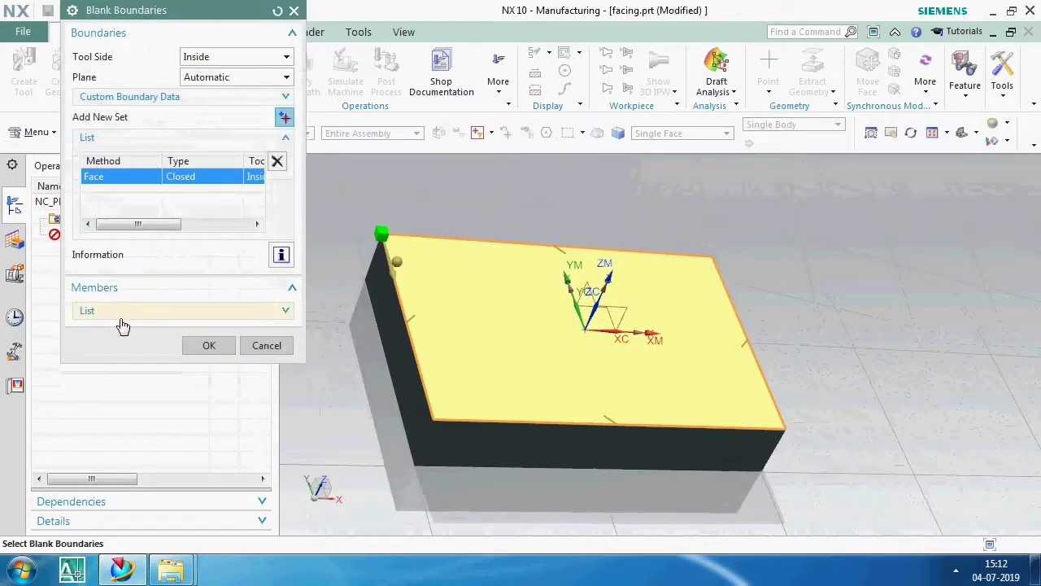
{"action": "left_click", "coordinate": [210, 346]}
Assign the 63FMC milling tool to the operation
{"action": "left_click", "coordinate": [185, 203]}
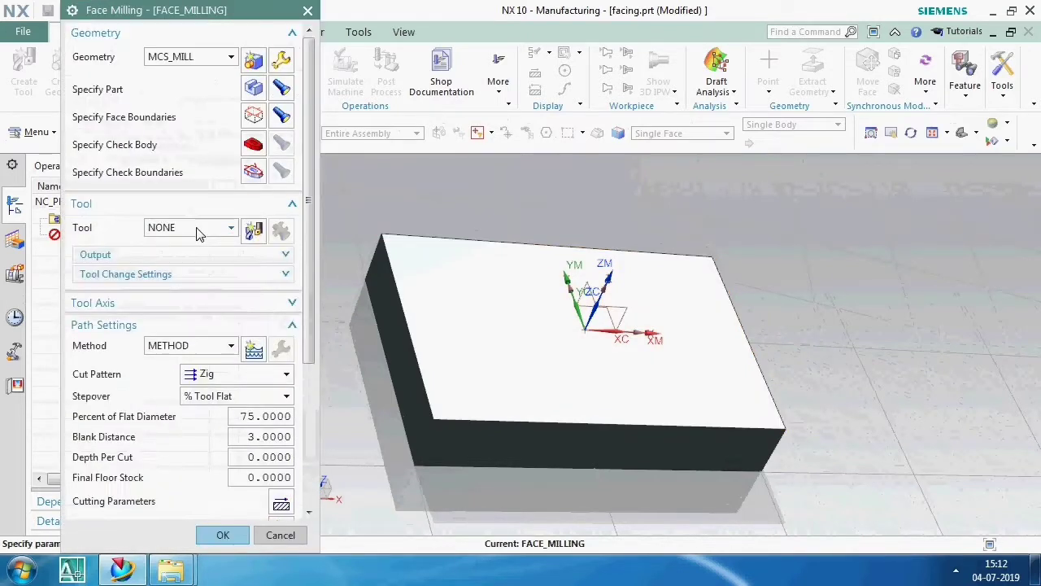
{"action": "left_click", "coordinate": [195, 228]}
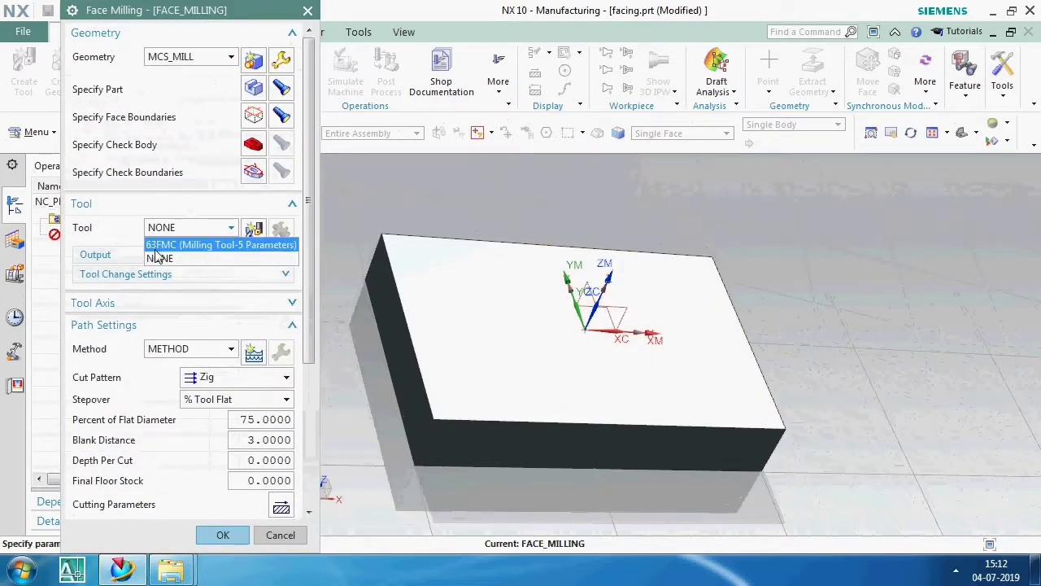
{"action": "left_click", "coordinate": [161, 245]}
Check the 63FMC tool's cutting dimensions
{"action": "left_click", "coordinate": [279, 229]}
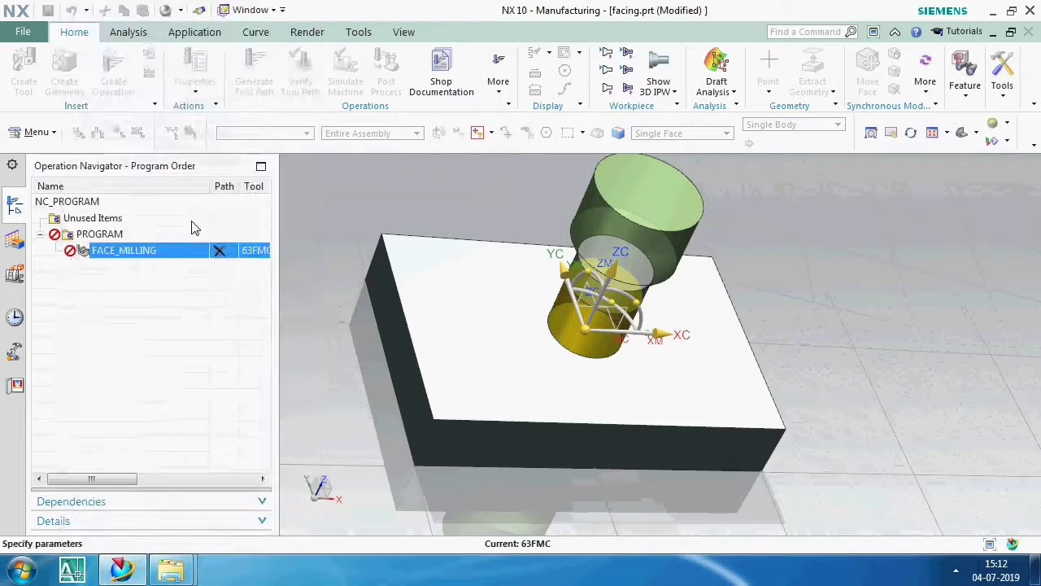
{"action": "left_click", "coordinate": [101, 37]}
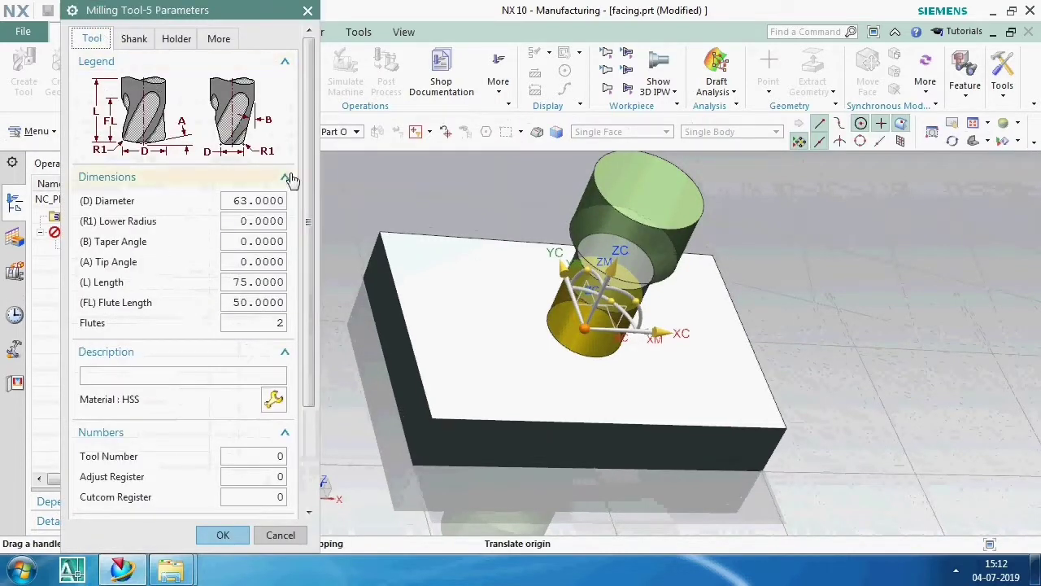
{"action": "left_click", "coordinate": [223, 535]}
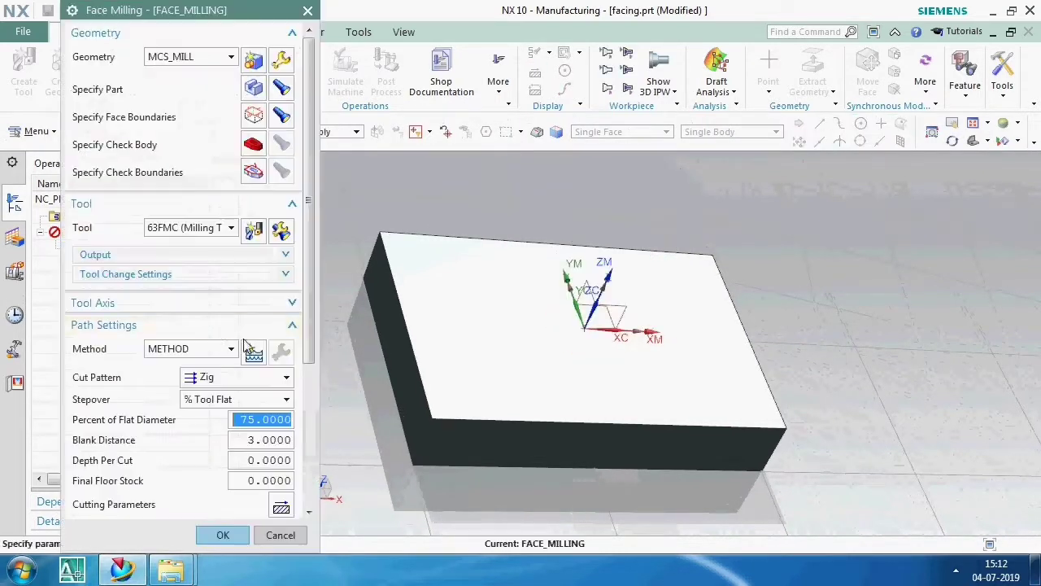
Generate the Zig toolpath and accept the FACE_MILLING operation
{"action": "scroll", "coordinate": [248, 296], "scroll_direction": "down", "scroll_amount": 5}
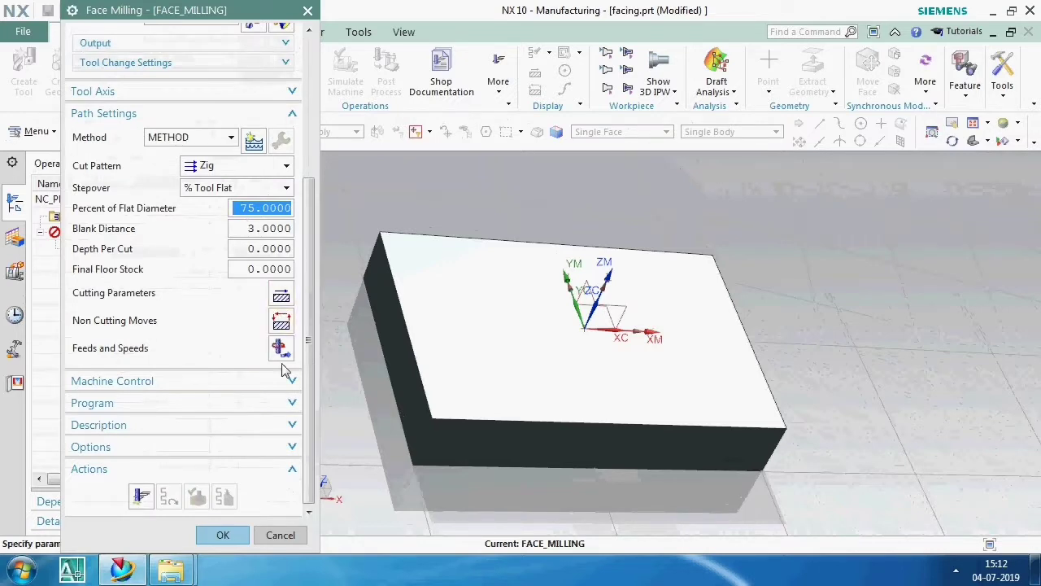
{"action": "left_click", "coordinate": [141, 497]}
{"action": "scroll", "coordinate": [234, 507], "scroll_direction": "up", "scroll_amount": 5}
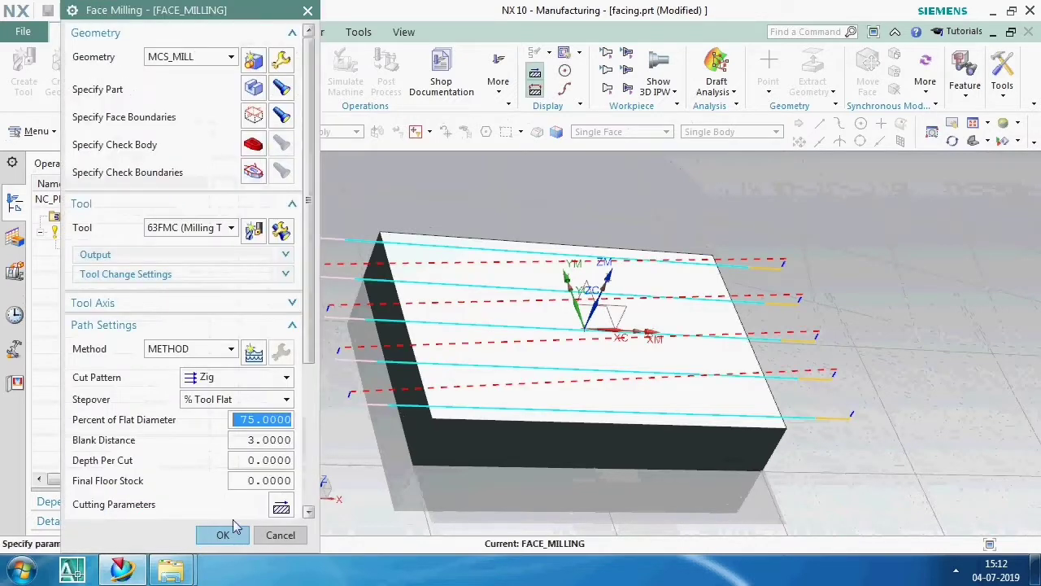
{"action": "left_click", "coordinate": [233, 529]}
{"action": "scroll", "coordinate": [596, 377], "scroll_direction": "down", "scroll_amount": 2}
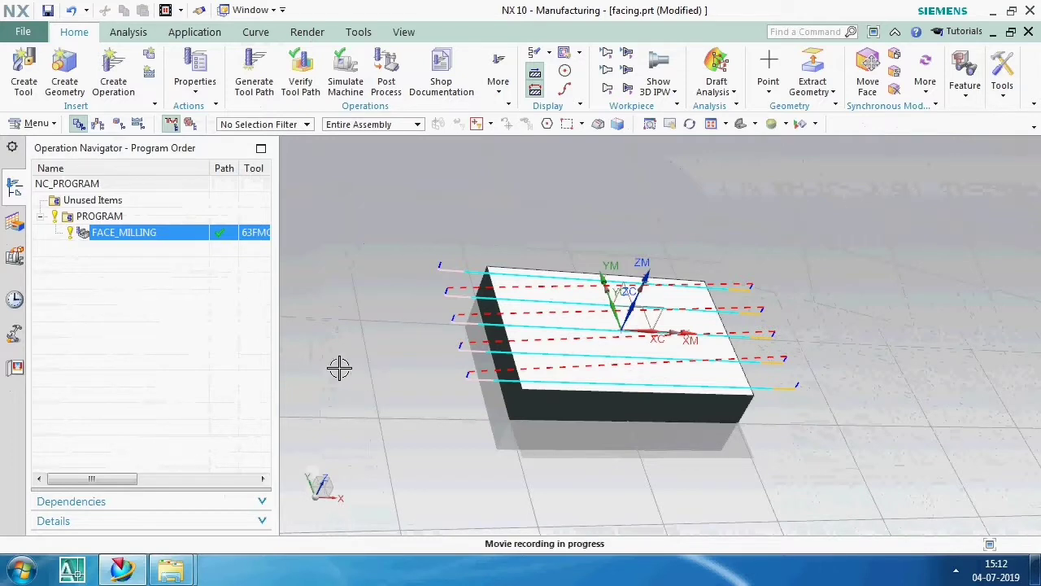
Open the FACE_MILLING toolpath visualization in replay mode, orbiting and zooming to the top face
{"action": "right_click", "coordinate": [161, 248]}
{"action": "mouse_move", "coordinate": [194, 449]}
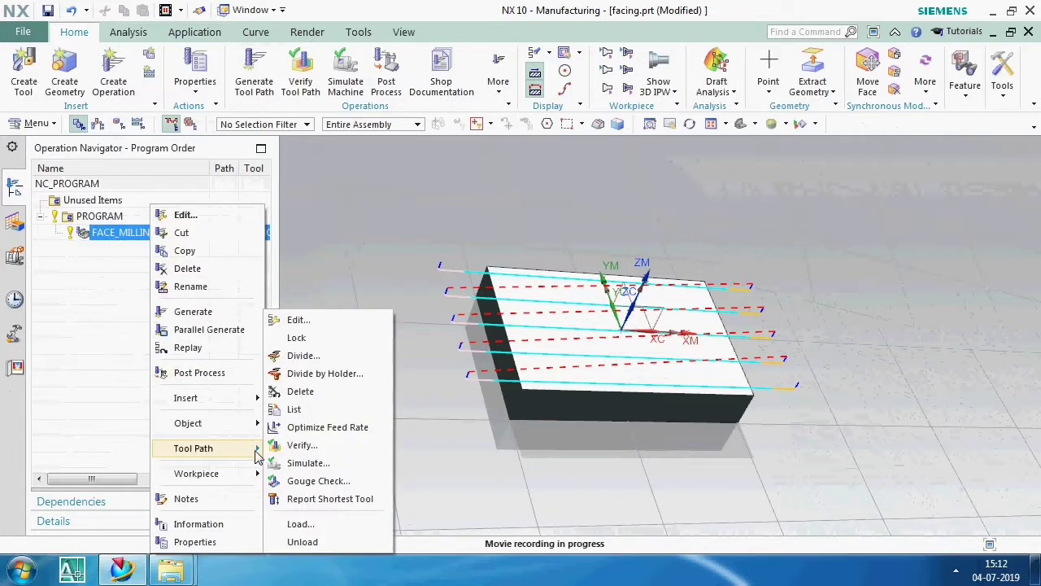
{"action": "left_click", "coordinate": [285, 444]}
{"action": "left_click", "coordinate": [91, 143]}
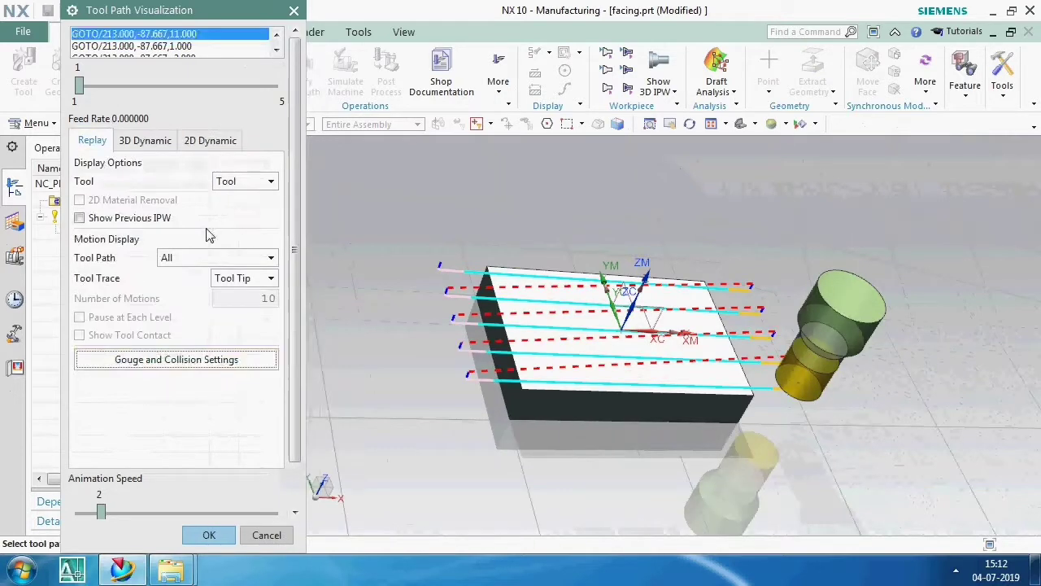
{"action": "middle_click_drag", "start_coordinate": [492, 333], "coordinate": [479, 348]}
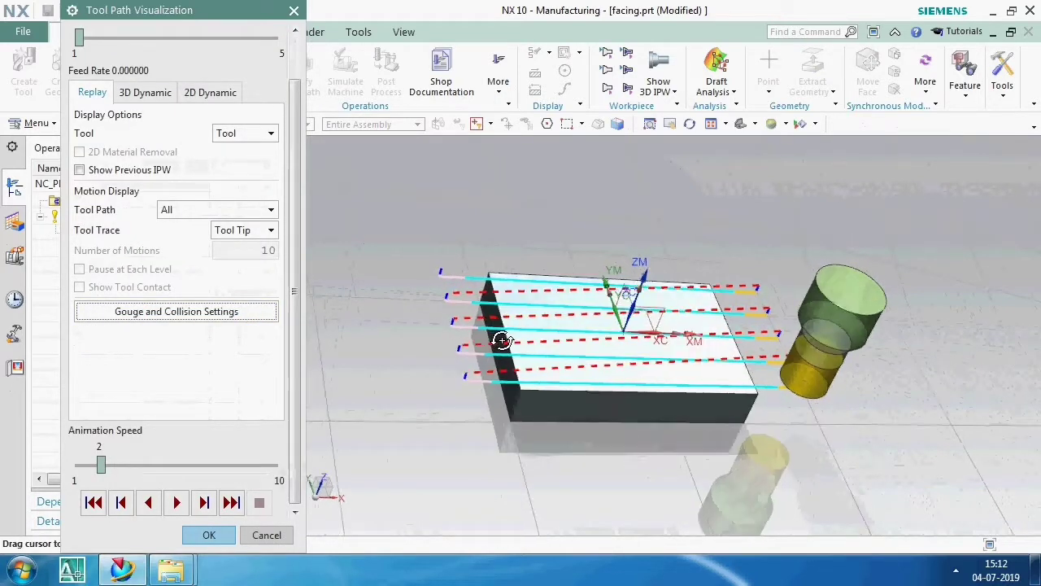
{"action": "scroll", "coordinate": [458, 397], "scroll_direction": "up", "scroll_amount": 3}
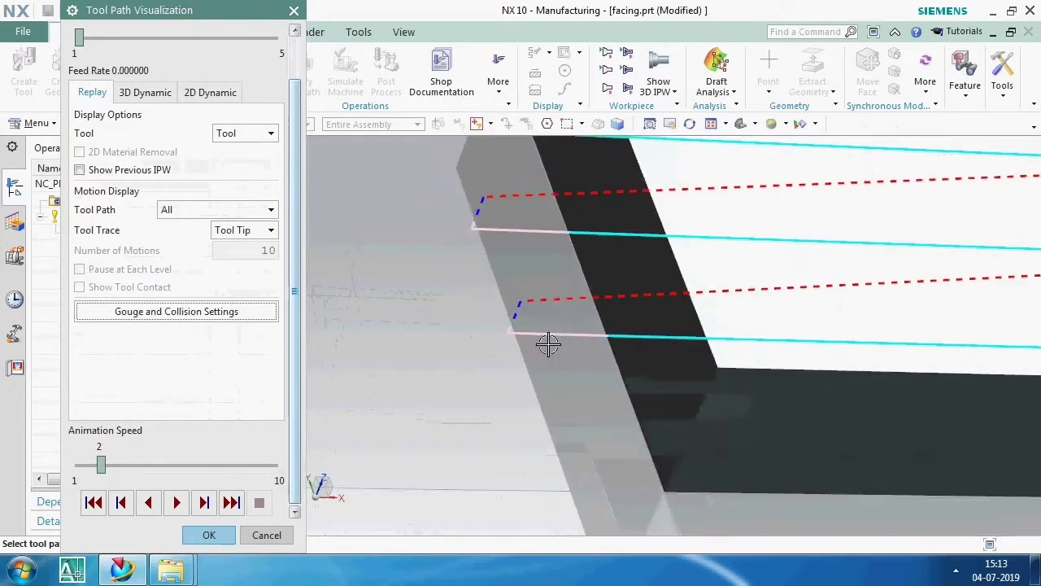
{"action": "scroll", "coordinate": [546, 344], "scroll_direction": "up", "scroll_amount": 2}
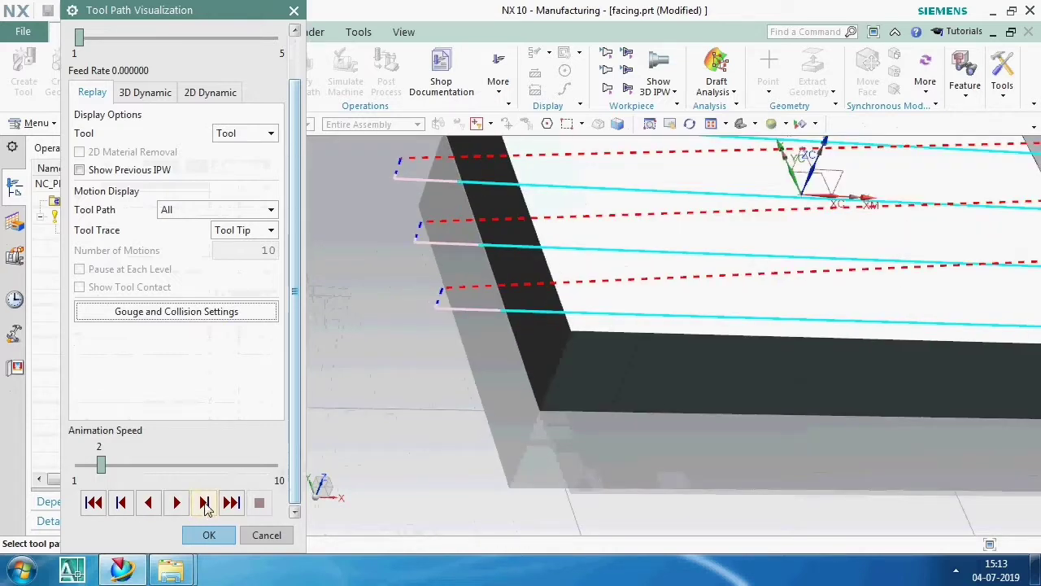
{"action": "scroll", "coordinate": [453, 370], "scroll_direction": "down", "scroll_amount": 5}
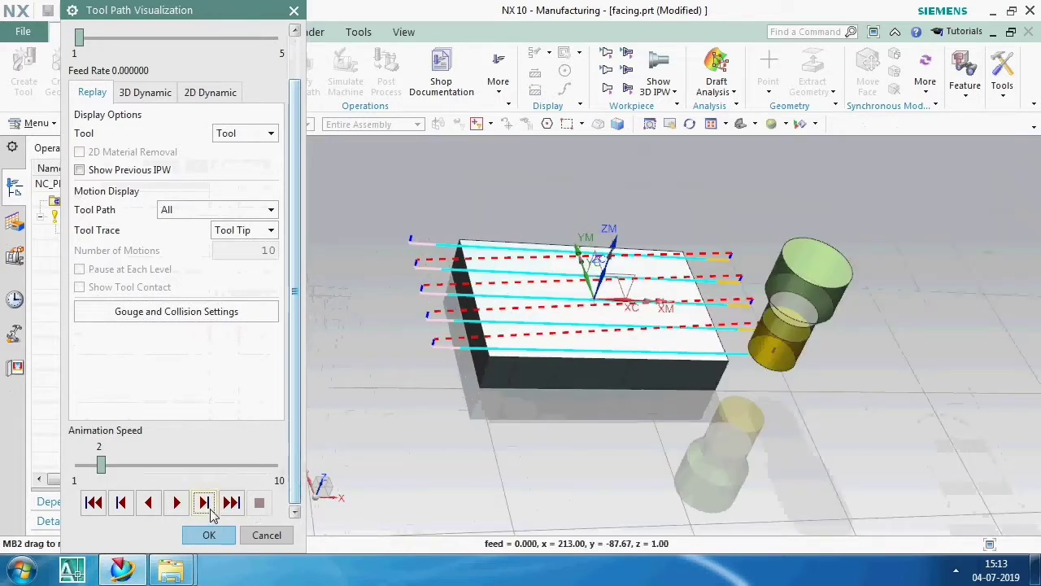
Step and play the toolpath at animation speed 3, then close the playback
{"action": "left_click", "coordinate": [203, 503]}
{"action": "left_click", "coordinate": [203, 503]}
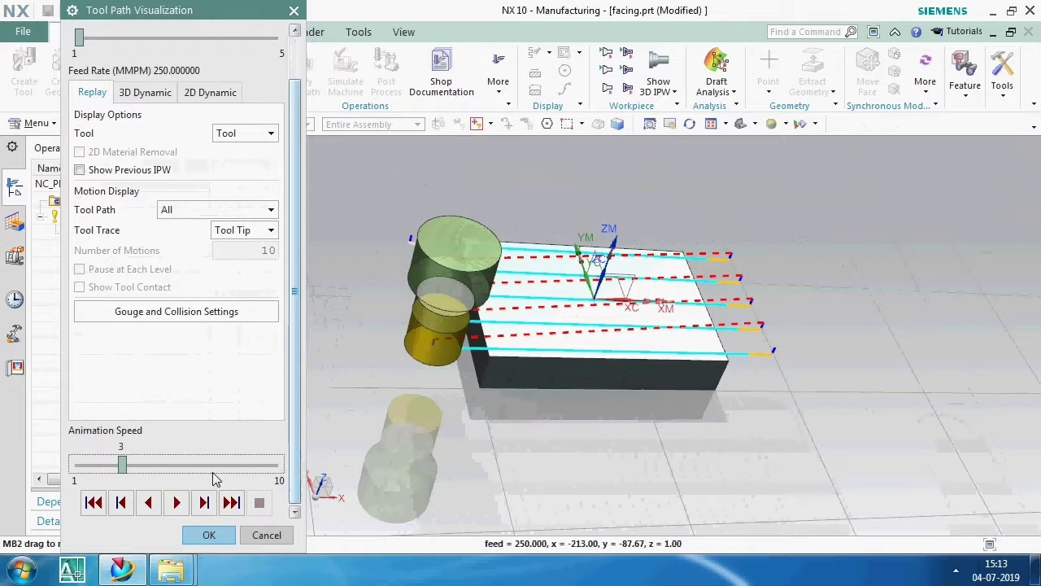
{"action": "left_click", "coordinate": [180, 502]}
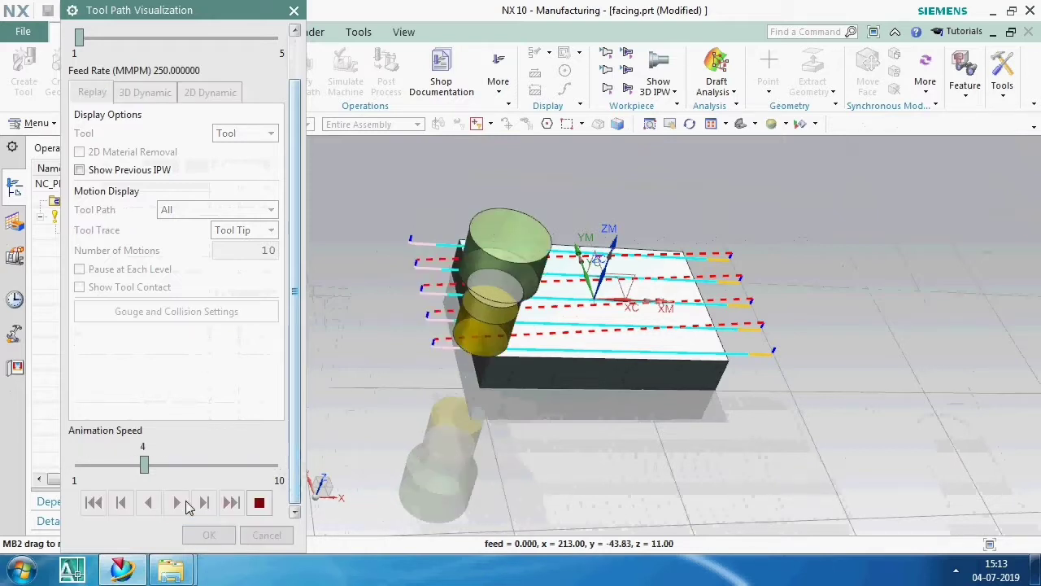
{"action": "left_click", "coordinate": [109, 468]}
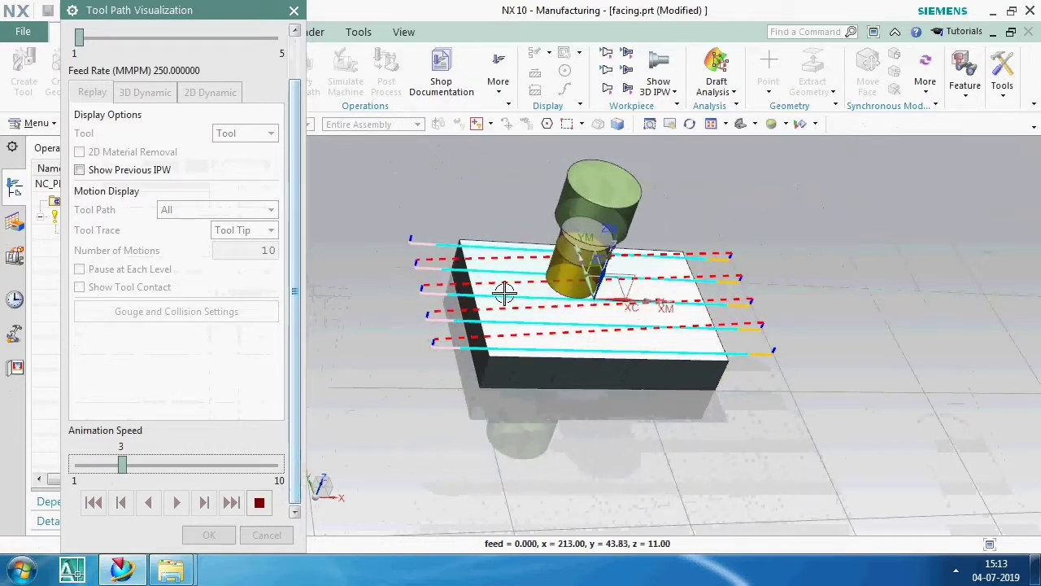
{"action": "scroll", "coordinate": [488, 216], "scroll_direction": "down", "scroll_amount": 2}
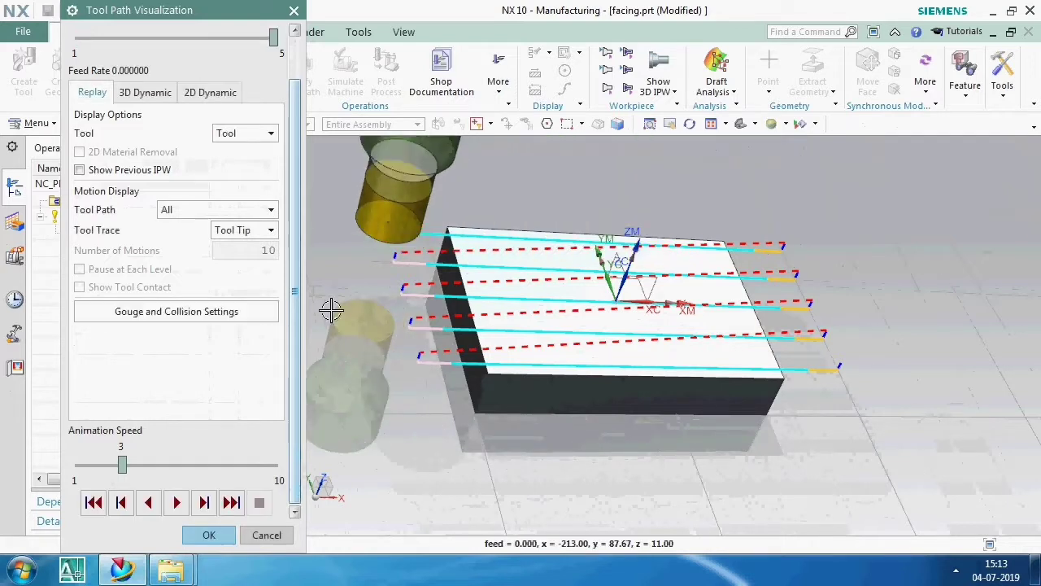
{"action": "left_click", "coordinate": [209, 535]}
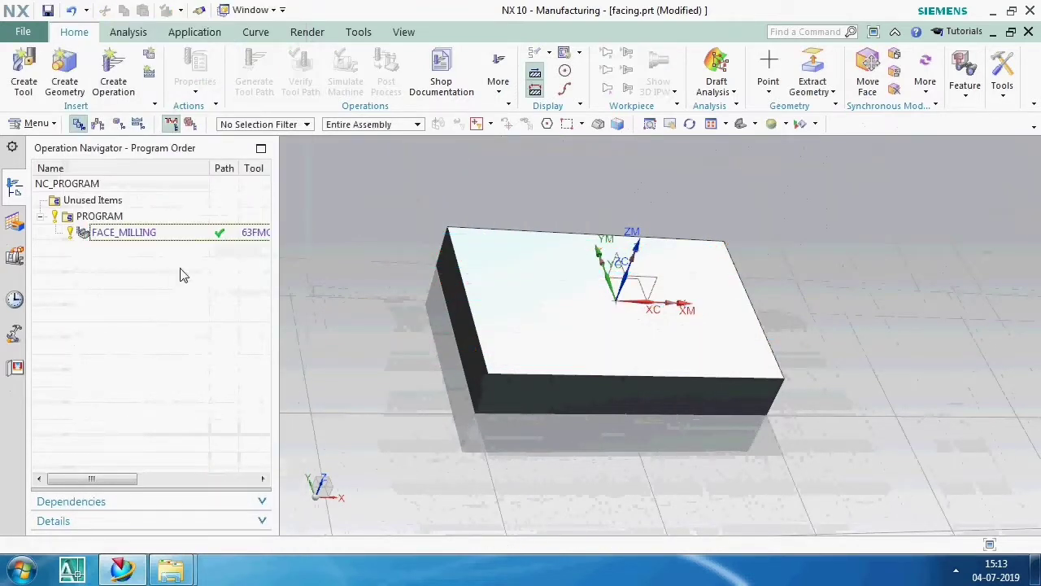
Set FACE_MILLING's depth per cut to 1.0 and accept the operation
{"action": "left_click", "coordinate": [166, 237]}
{"action": "double_click", "coordinate": [181, 236]}
{"action": "scroll", "coordinate": [254, 323], "scroll_direction": "down", "scroll_amount": 2}
{"action": "scroll", "coordinate": [130, 281], "scroll_direction": "down", "scroll_amount": 1}
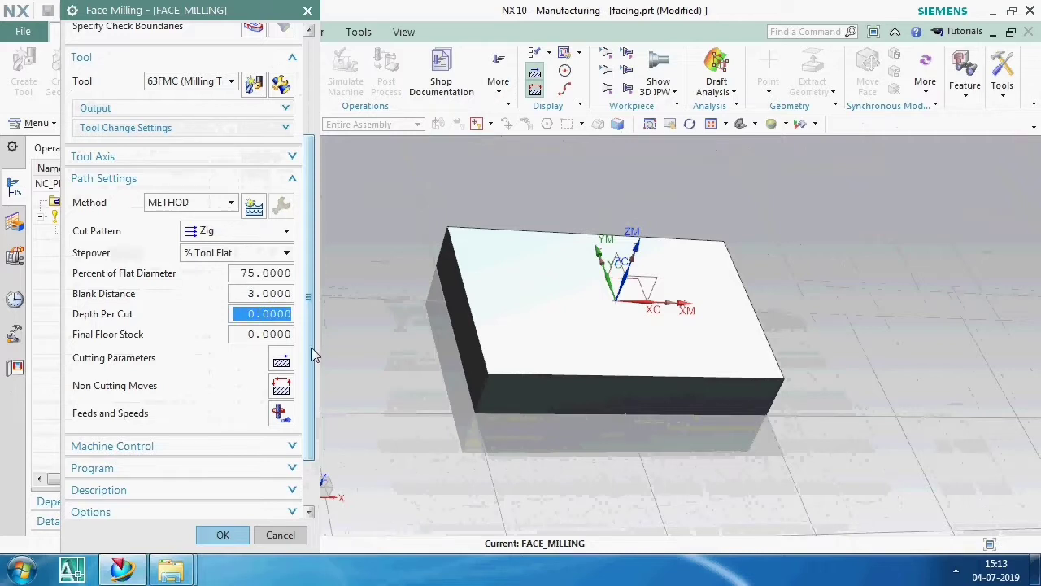
{"action": "type", "text": "1."}
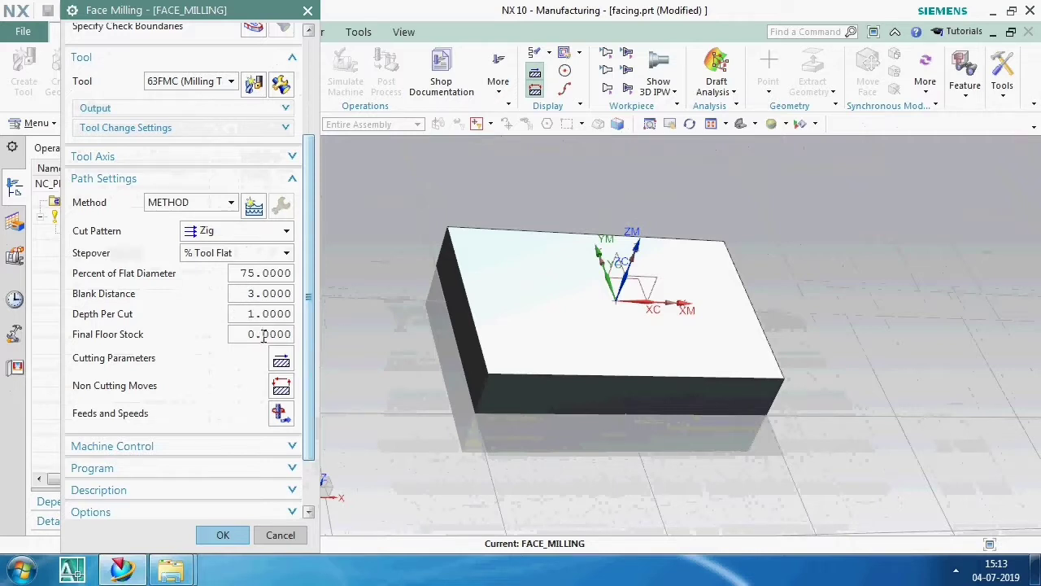
{"action": "scroll", "coordinate": [143, 498], "scroll_direction": "down", "scroll_amount": 2}
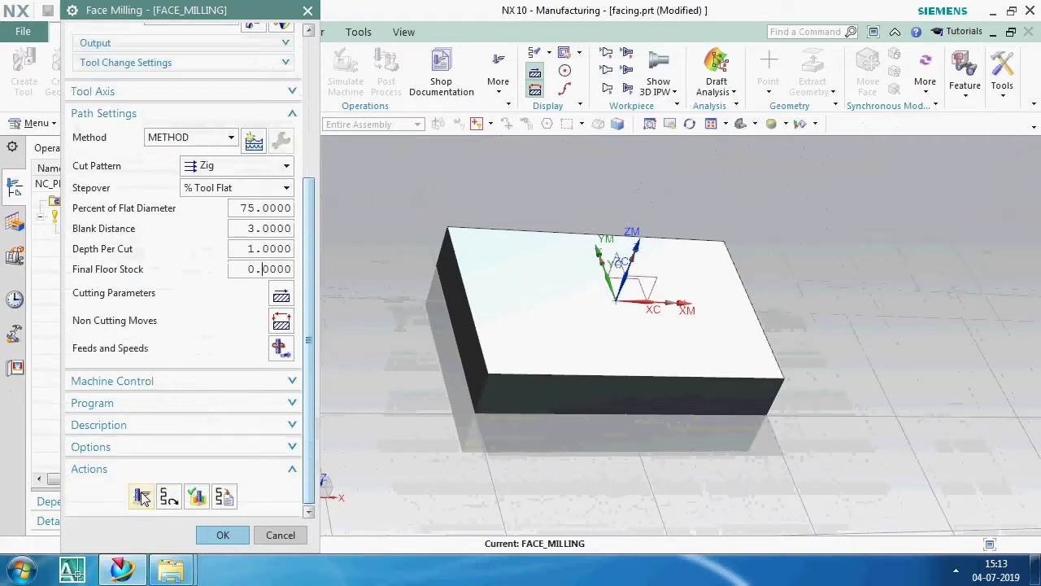
{"action": "left_click", "coordinate": [213, 535]}
{"action": "scroll", "coordinate": [488, 427], "scroll_direction": "up", "scroll_amount": 5}
{"action": "scroll", "coordinate": [499, 423], "scroll_direction": "down", "scroll_amount": 2}
{"action": "scroll", "coordinate": [513, 421], "scroll_direction": "down", "scroll_amount": 2}
{"action": "scroll", "coordinate": [488, 377], "scroll_direction": "down", "scroll_amount": 3}
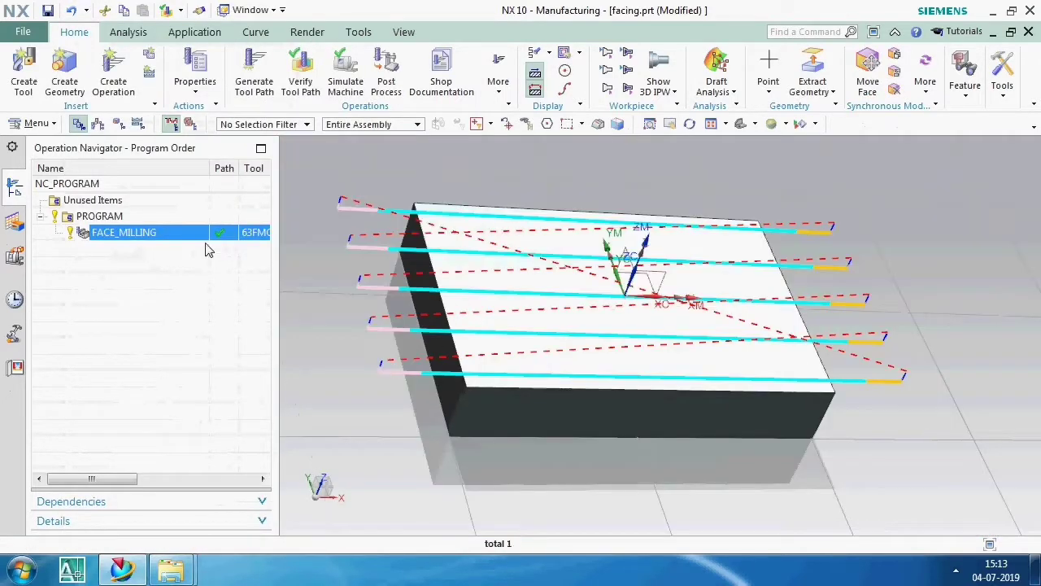
{"action": "right_click", "coordinate": [209, 236]}
{"action": "mouse_move", "coordinate": [246, 448]}
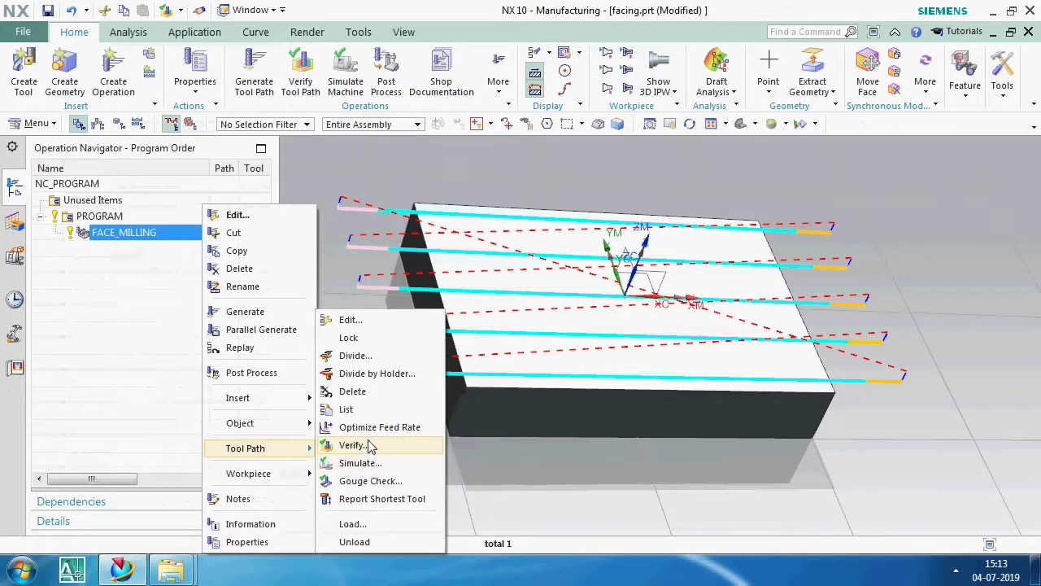
Replay the multi-pass toolpath, raising animation speed to 6 then lowering it to 3
{"action": "left_click", "coordinate": [370, 447]}
{"action": "scroll", "coordinate": [229, 479], "scroll_direction": "down", "scroll_amount": 1}
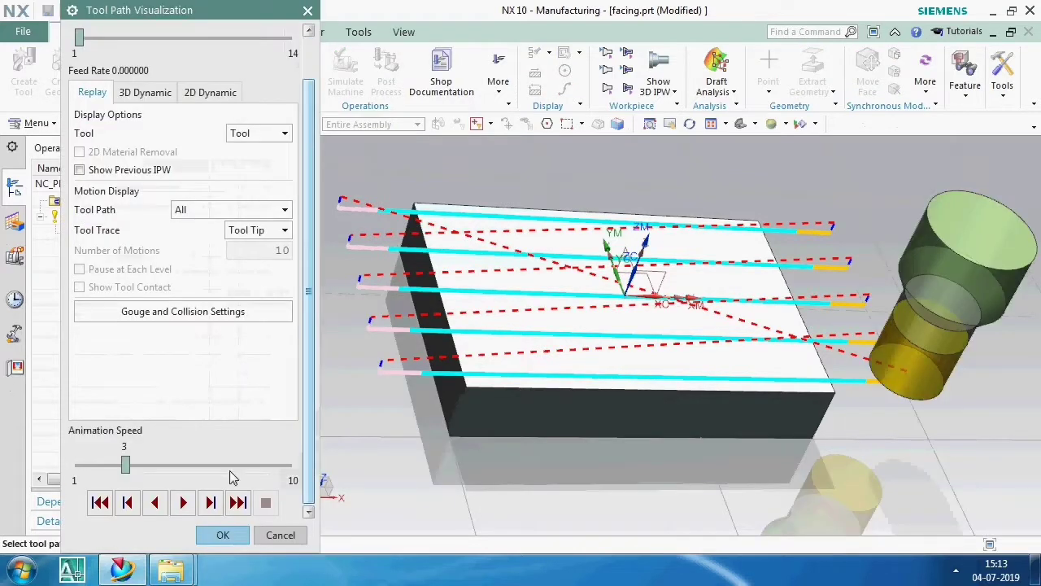
{"action": "left_click", "coordinate": [185, 502]}
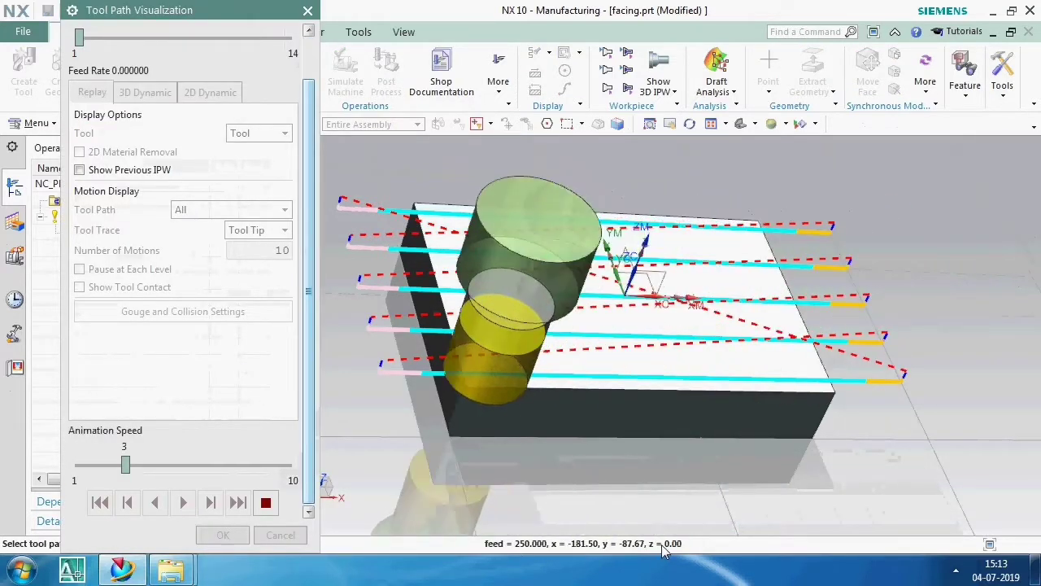
{"action": "left_click", "coordinate": [259, 470]}
{"action": "left_click", "coordinate": [259, 470]}
{"action": "left_click", "coordinate": [259, 470]}
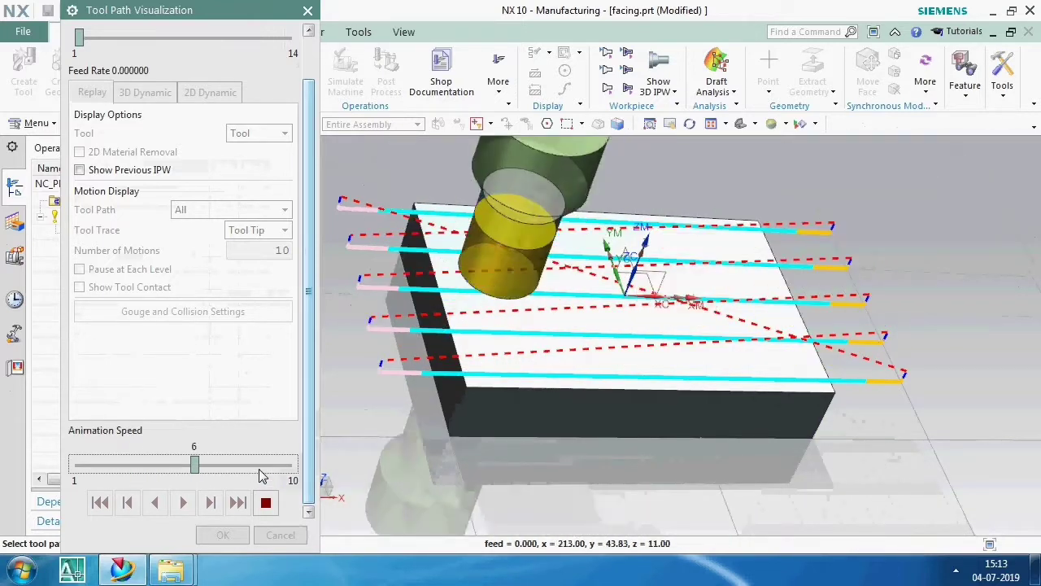
{"action": "left_click", "coordinate": [90, 466]}
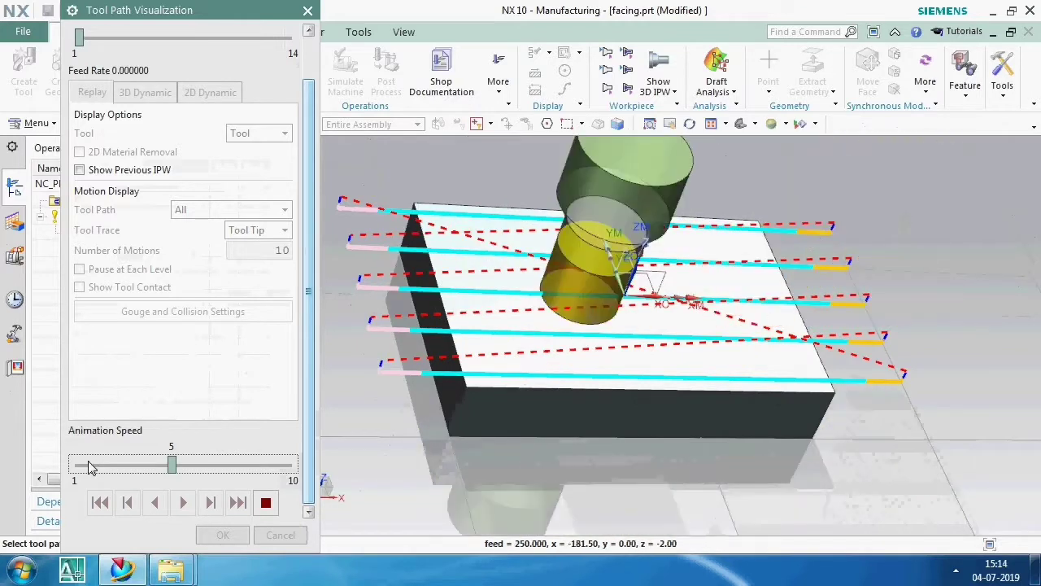
{"action": "left_click", "coordinate": [92, 466]}
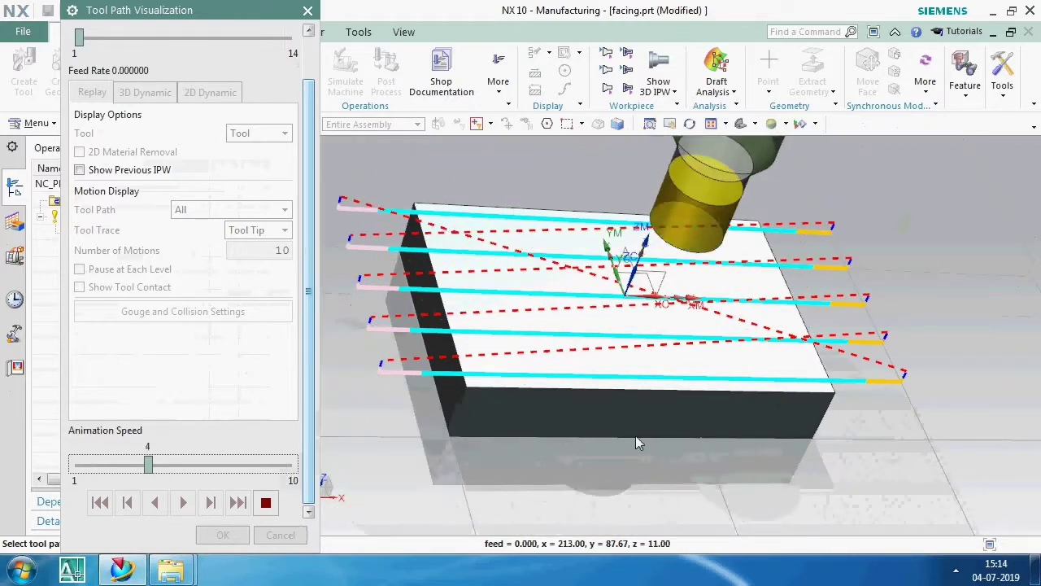
{"action": "key", "text": "Left"}
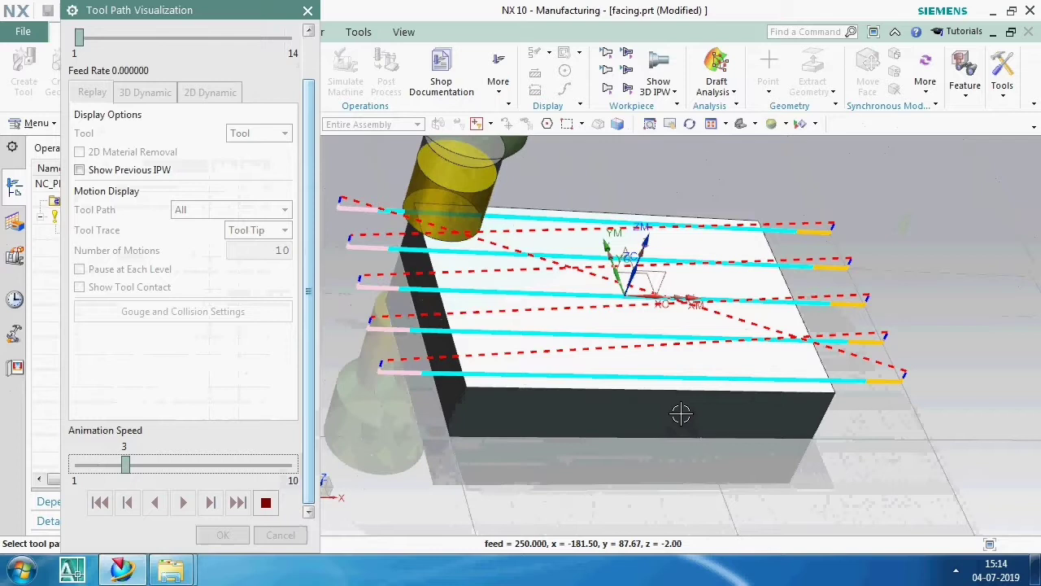
{"action": "left_click", "coordinate": [266, 535]}
Change FACE_MILLING's cut pattern to Zig Zag, regenerate the toolpath and accept
{"action": "double_click", "coordinate": [127, 231]}
{"action": "scroll", "coordinate": [241, 401], "scroll_direction": "down", "scroll_amount": 5}
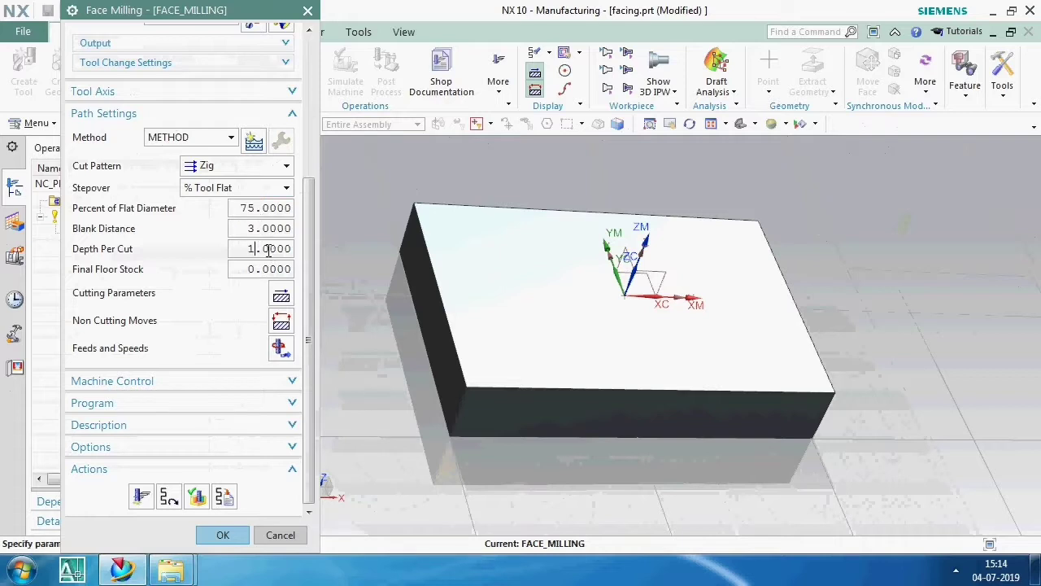
{"action": "left_click", "coordinate": [233, 169]}
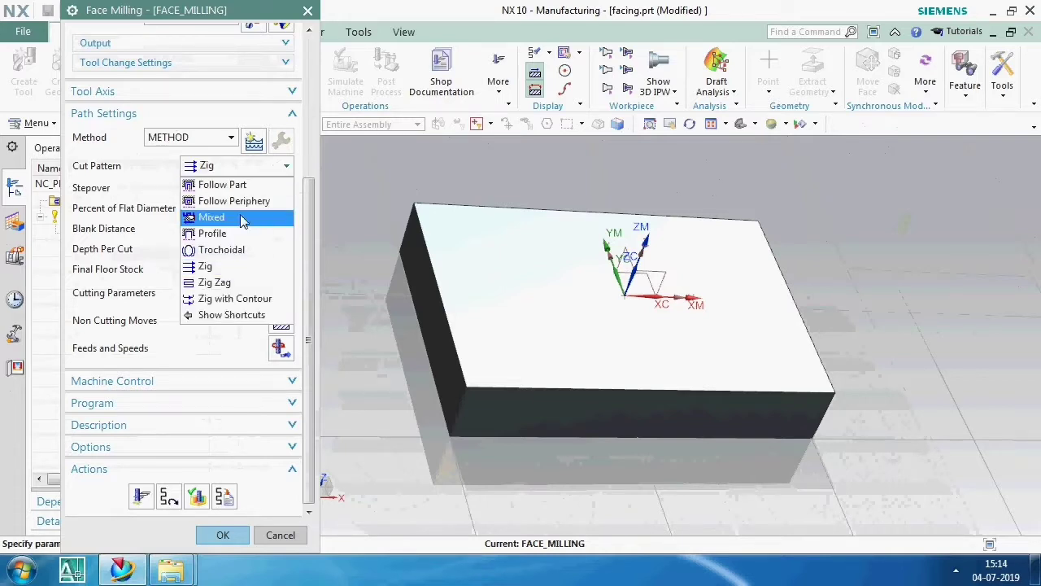
{"action": "left_click", "coordinate": [245, 285]}
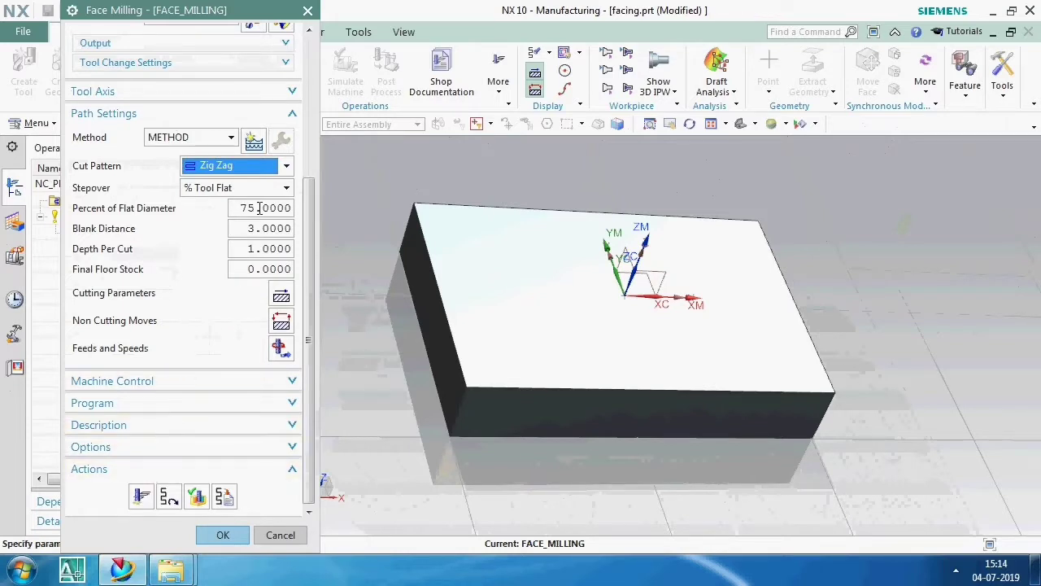
{"action": "left_click", "coordinate": [152, 488]}
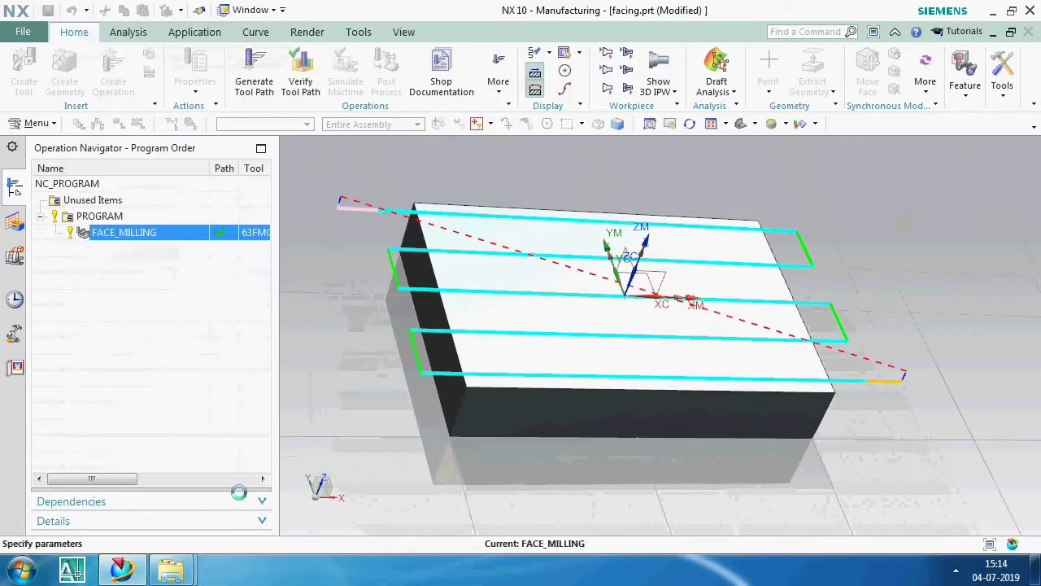
{"action": "left_click", "coordinate": [236, 534]}
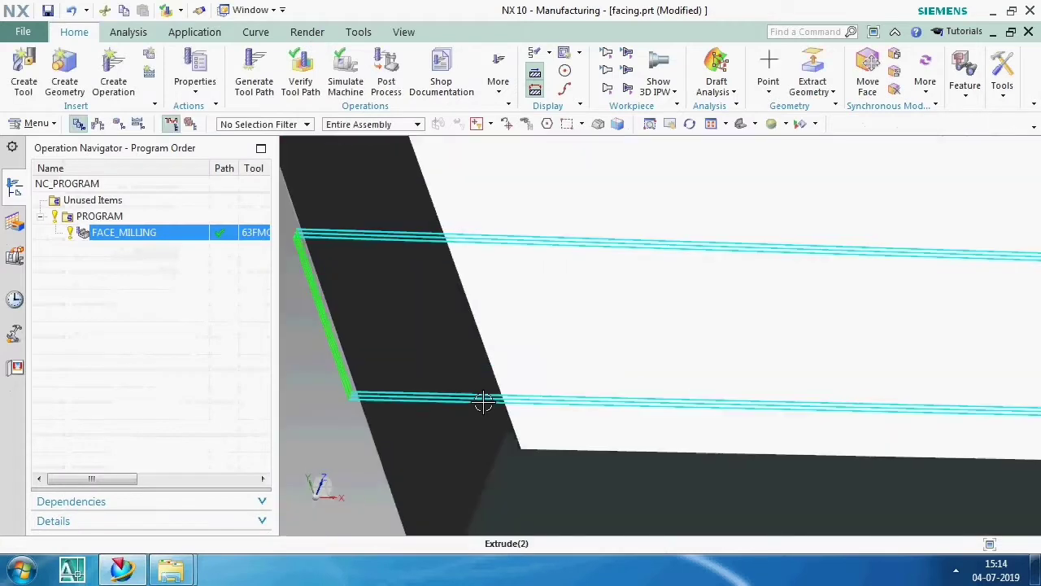
Open Tool Path Verify for FACE_MILLING in Replay mode
{"action": "scroll", "coordinate": [471, 374], "scroll_direction": "down", "scroll_amount": 2}
{"action": "right_click", "coordinate": [171, 234]}
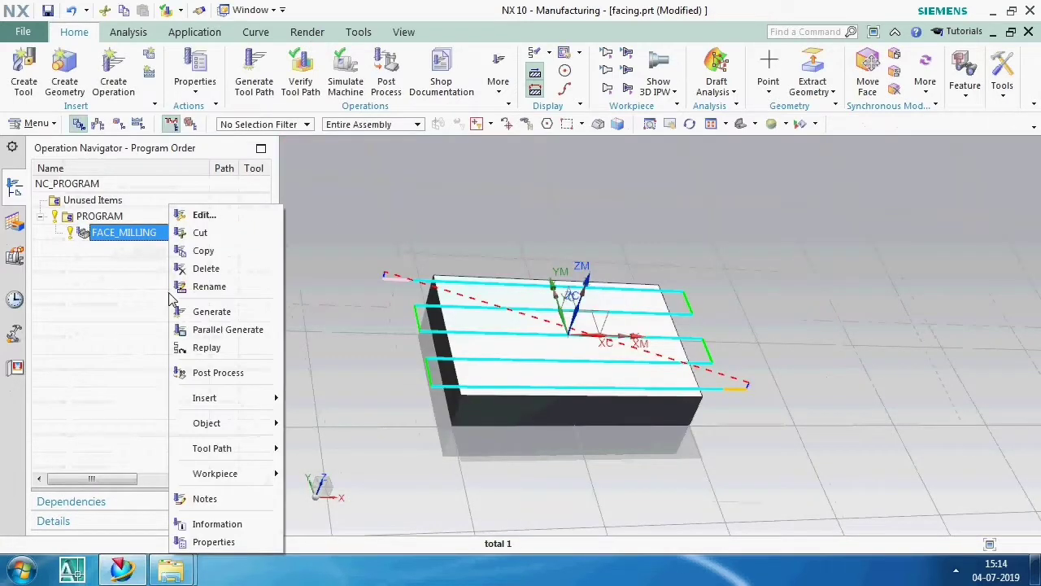
{"action": "mouse_move", "coordinate": [213, 449]}
{"action": "left_click", "coordinate": [317, 445]}
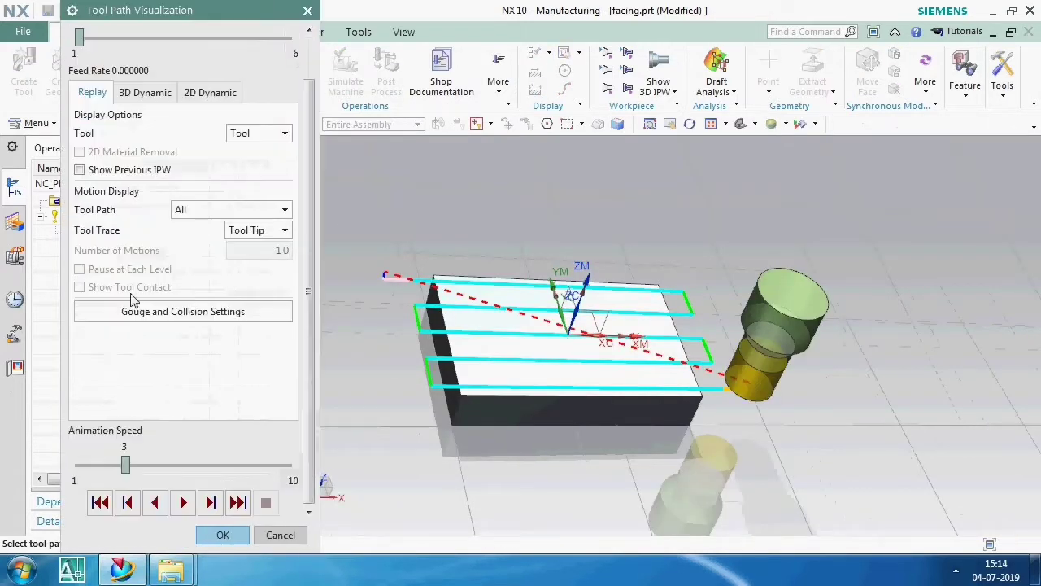
{"action": "left_click", "coordinate": [146, 93]}
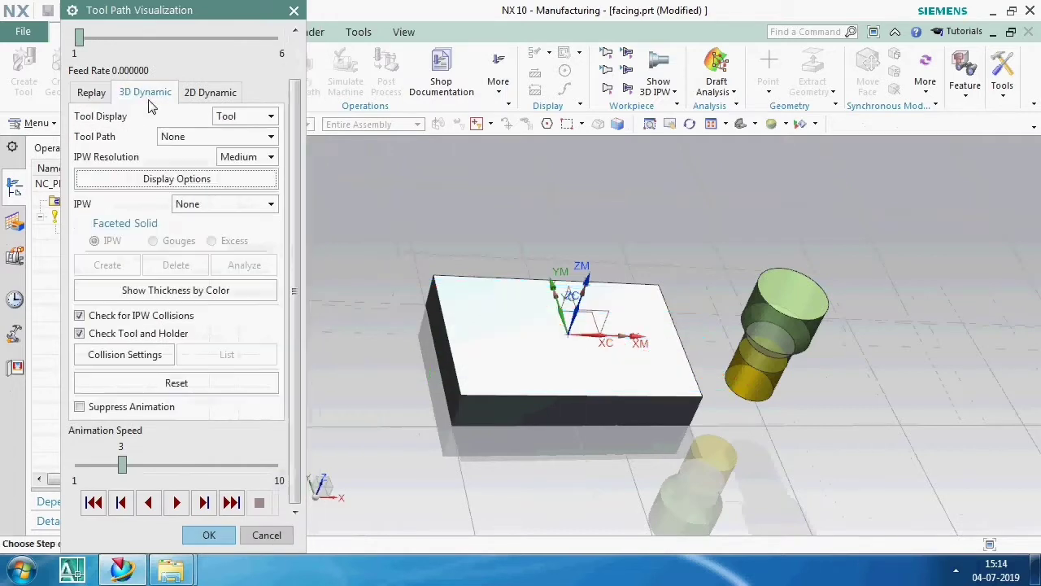
{"action": "left_click", "coordinate": [92, 92]}
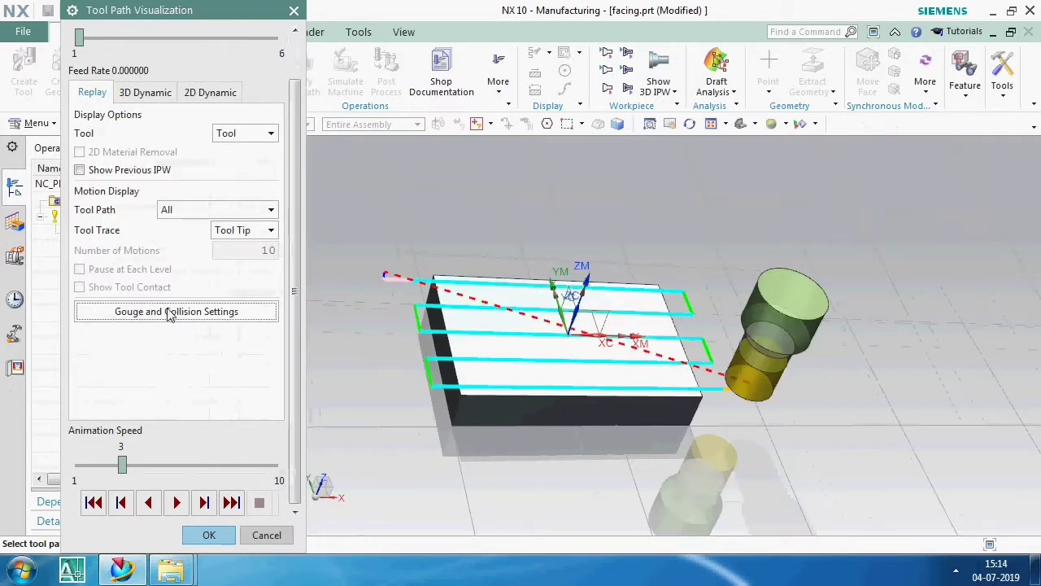
Play the Zig Zag path to the end with animation speed lowered from 3 to 2
{"action": "left_click", "coordinate": [178, 502]}
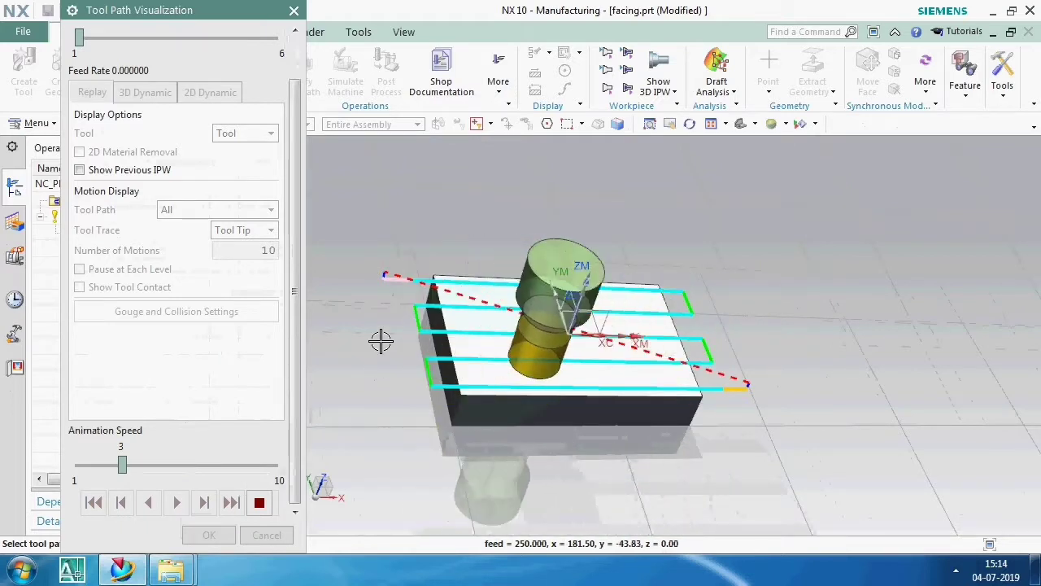
{"action": "key", "text": "ctrl+f"}
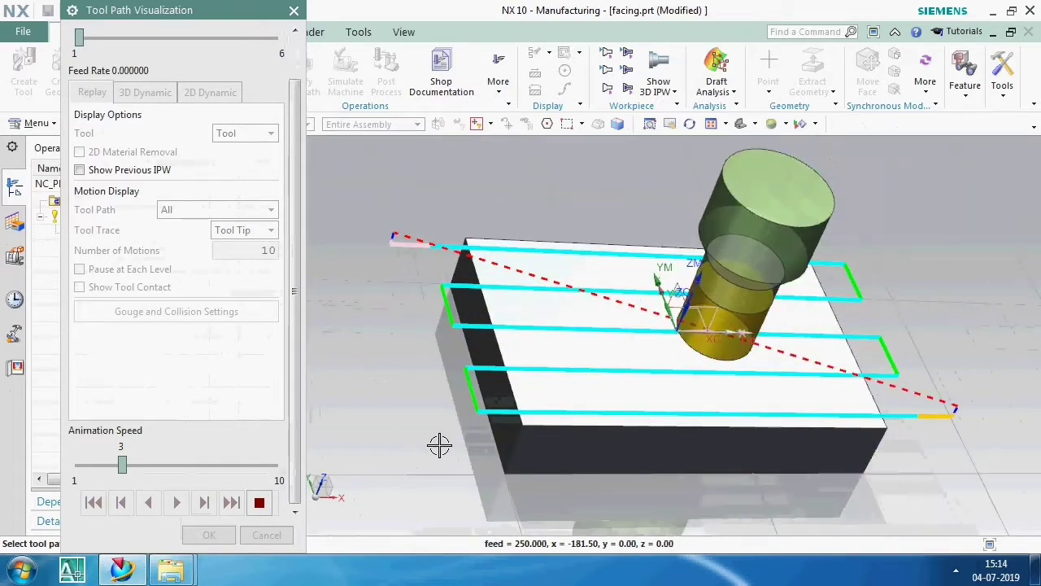
{"action": "scroll", "coordinate": [683, 465], "scroll_direction": "up", "scroll_amount": 2}
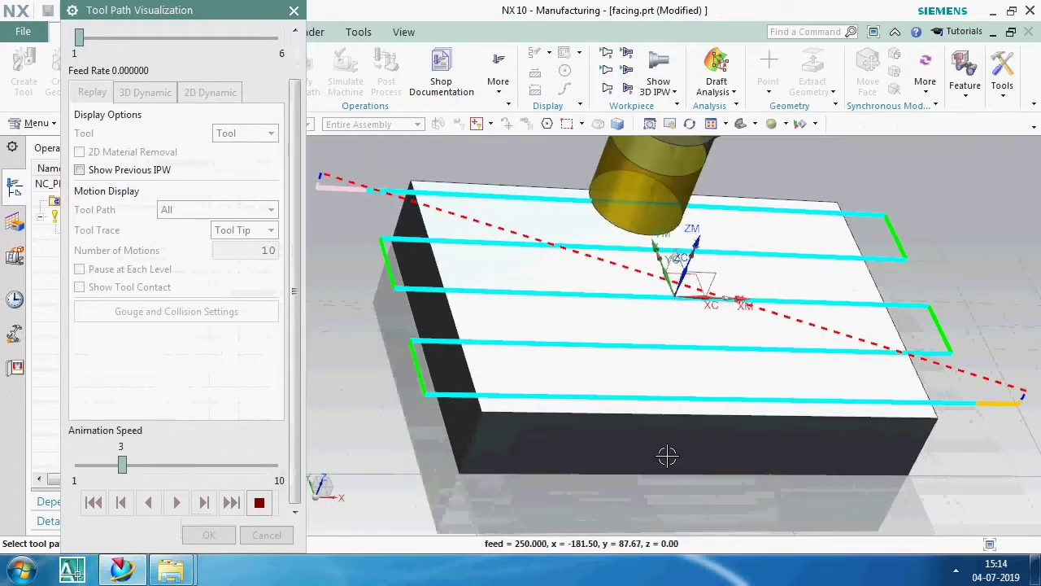
{"action": "left_click", "coordinate": [91, 473]}
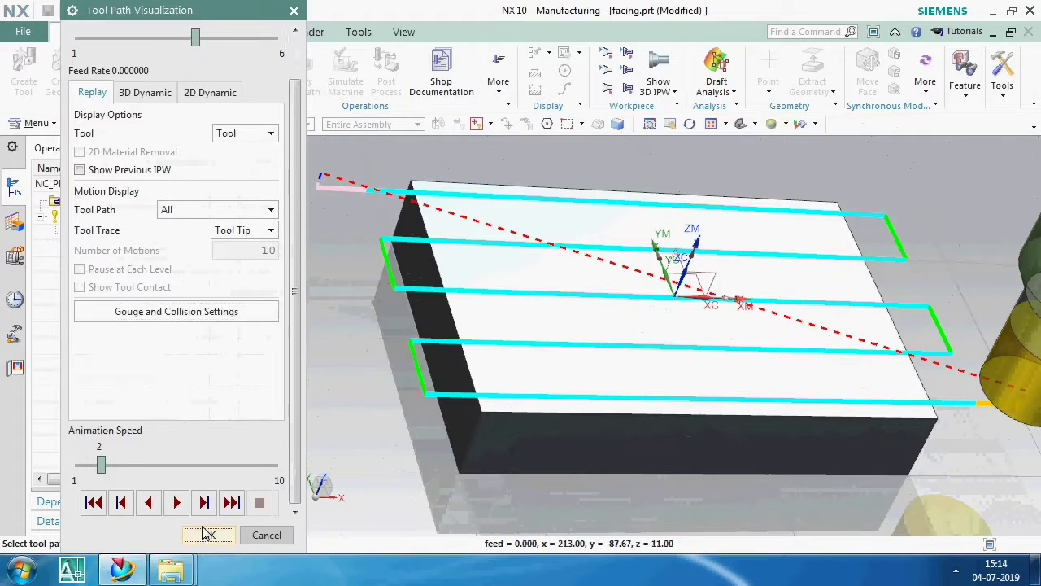
{"action": "left_click", "coordinate": [208, 533]}
Verify FACE_MILLING in 3D Dynamic, defining a Bounding Block blank with ZM+ set to 3
{"action": "right_click", "coordinate": [163, 238]}
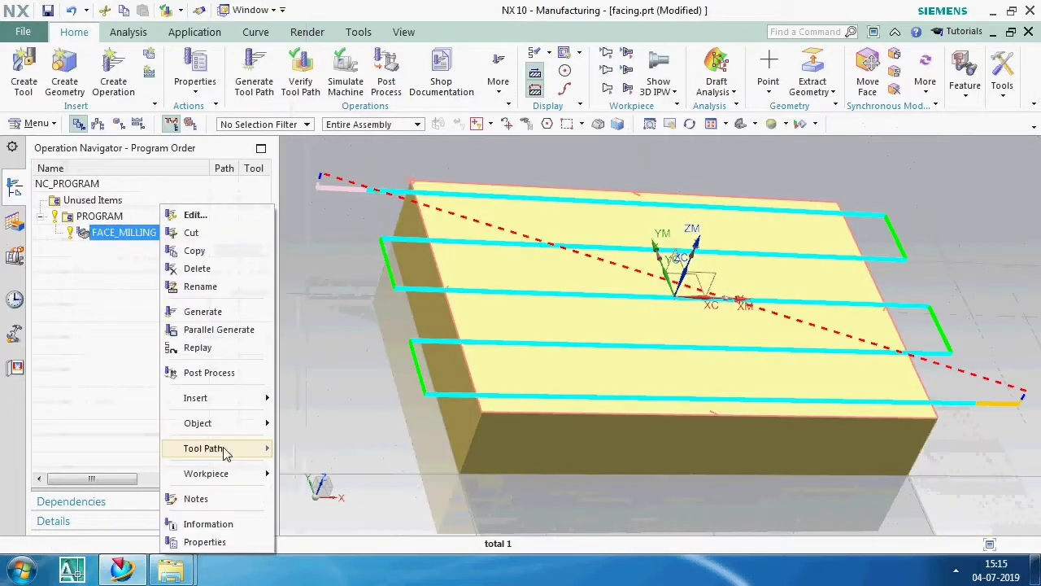
{"action": "mouse_move", "coordinate": [214, 448]}
{"action": "left_click", "coordinate": [309, 443]}
{"action": "left_click", "coordinate": [145, 140]}
{"action": "scroll", "coordinate": [167, 374], "scroll_direction": "down", "scroll_amount": 1}
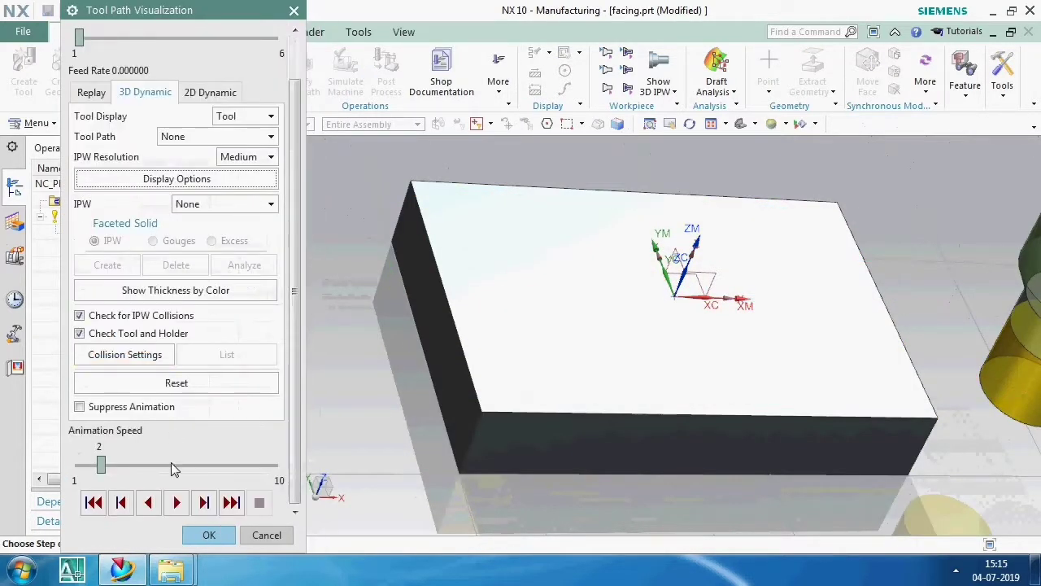
{"action": "left_click", "coordinate": [174, 505]}
{"action": "left_click", "coordinate": [499, 302]}
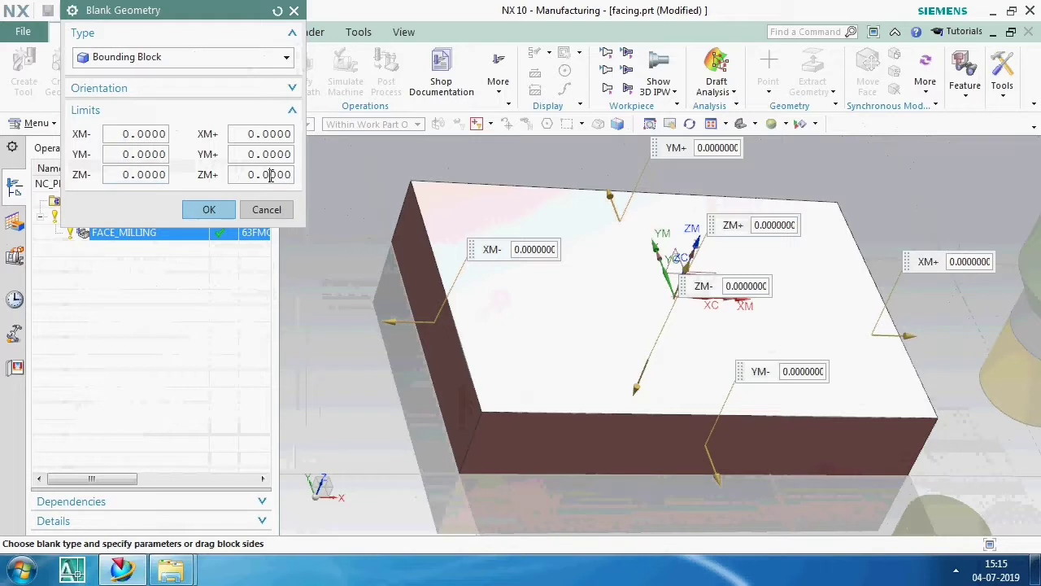
{"action": "left_click", "coordinate": [230, 202]}
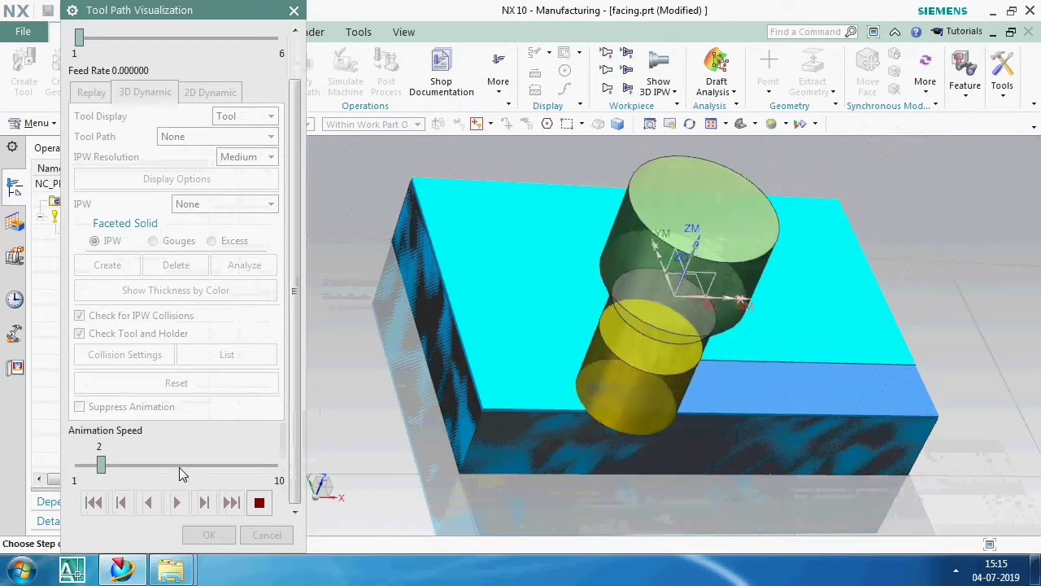
Run the 3D simulation at animation speed 3 to completion, close it, and select FACE_MILLING
{"action": "left_click", "coordinate": [173, 464]}
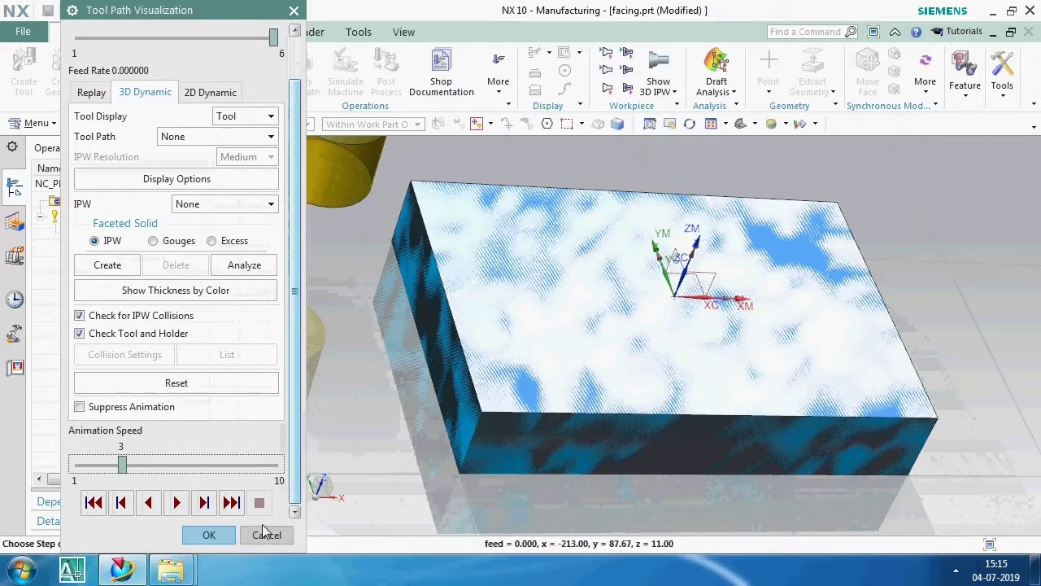
{"action": "left_click", "coordinate": [264, 534]}
{"action": "left_click", "coordinate": [124, 233]}
Reopen FACE_MILLING settings to switch its cut pattern to Follow Part and regenerate the path
{"action": "middle_click_drag", "start_coordinate": [594, 255], "coordinate": [556, 304]}
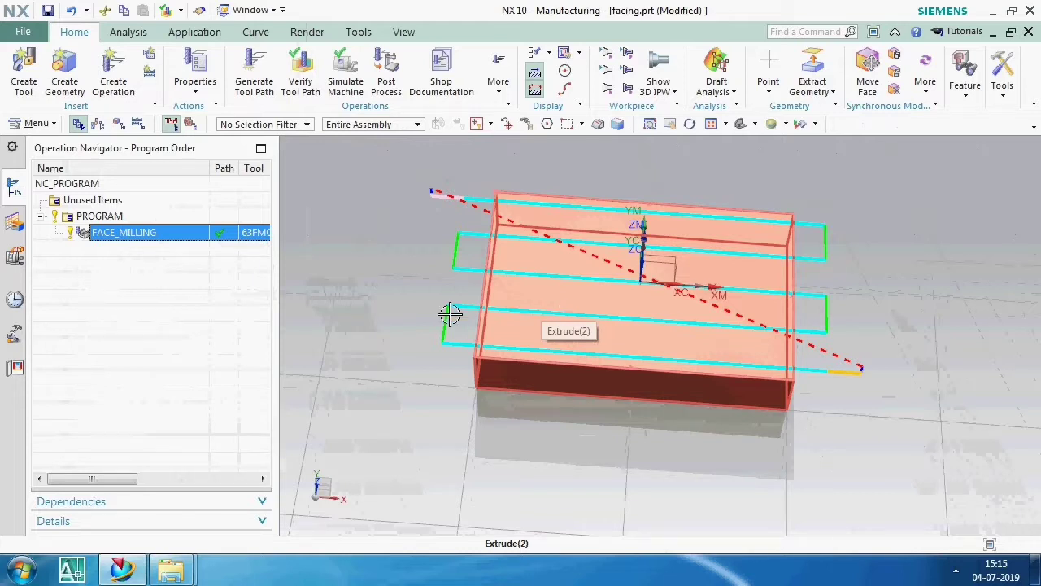
{"action": "left_click", "coordinate": [143, 292]}
{"action": "double_click", "coordinate": [149, 235]}
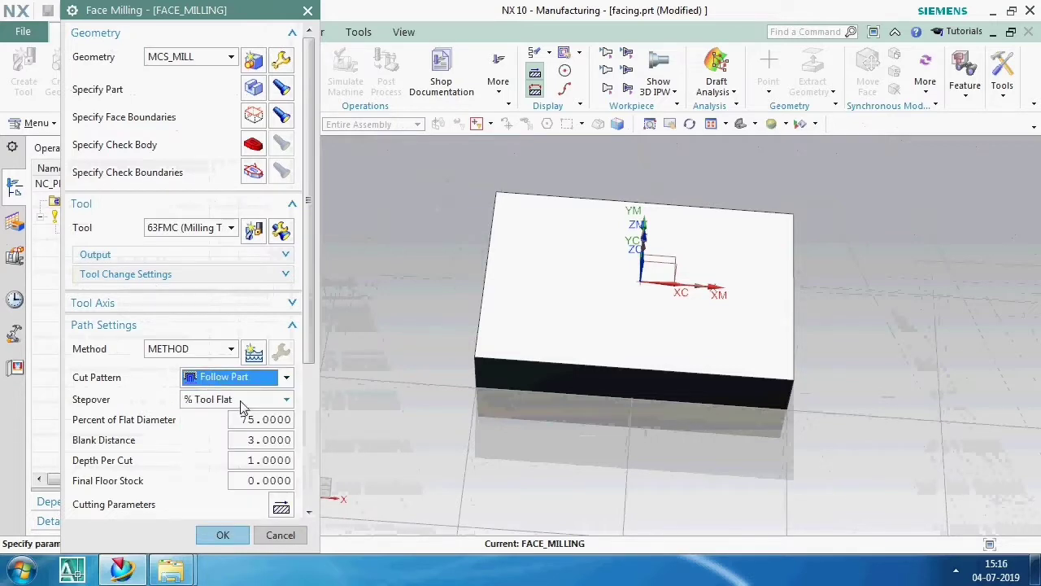
{"action": "scroll", "coordinate": [202, 425], "scroll_direction": "down", "scroll_amount": 3}
{"action": "scroll", "coordinate": [140, 507], "scroll_direction": "down", "scroll_amount": 2}
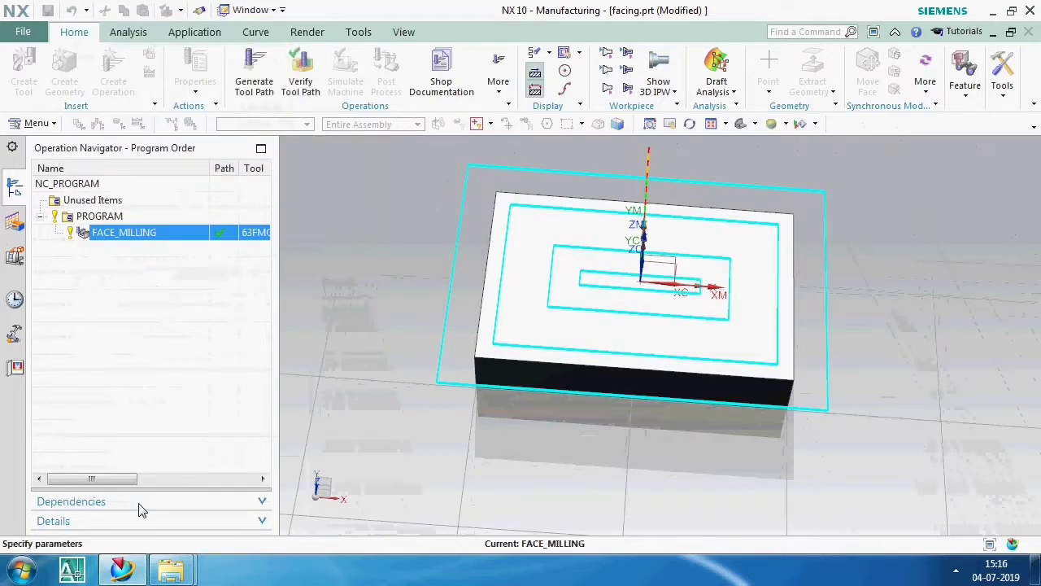
{"action": "mouse_move", "coordinate": [616, 321]}
{"action": "middle_mouse_down"}
{"action": "mouse_move", "coordinate": [646, 335]}
{"action": "mouse_move", "coordinate": [639, 326]}
{"action": "middle_mouse_up"}
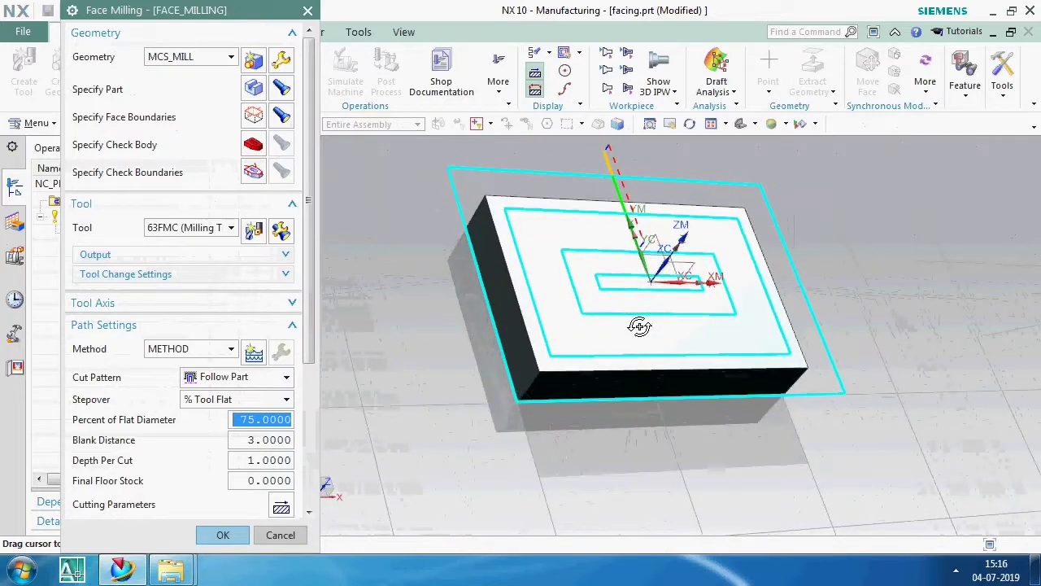
Verify the Follow Part path in 3D Dynamic, accepting a bounding-block blank when prompted
{"action": "scroll", "coordinate": [208, 479], "scroll_direction": "down", "scroll_amount": 5}
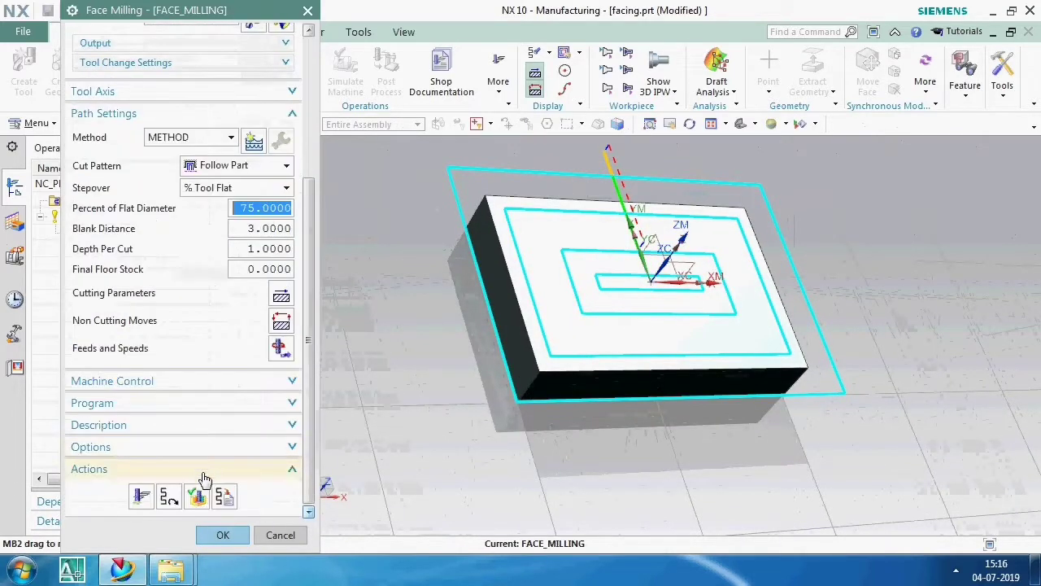
{"action": "left_click", "coordinate": [196, 496]}
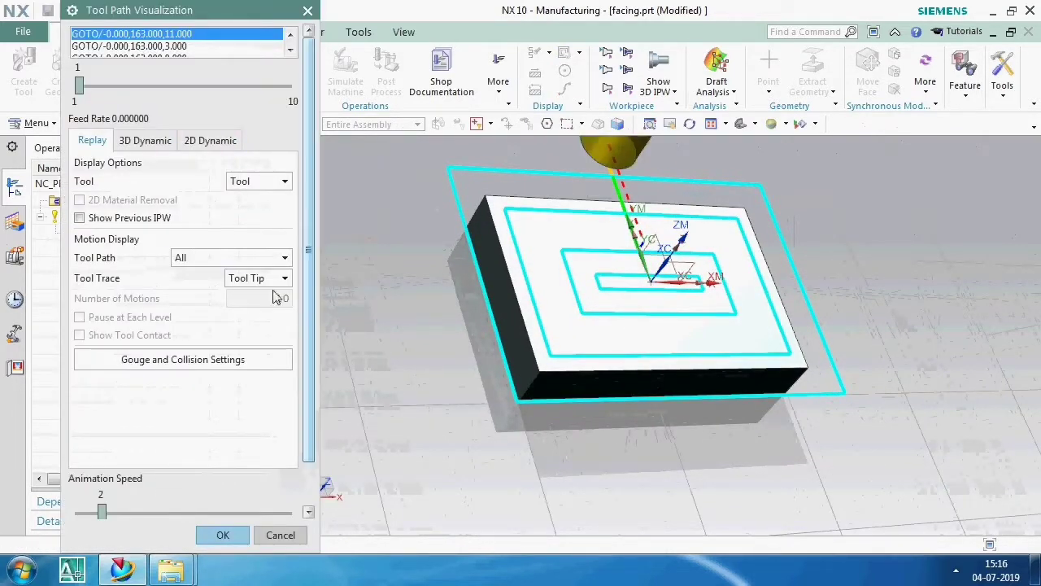
{"action": "left_click", "coordinate": [146, 141]}
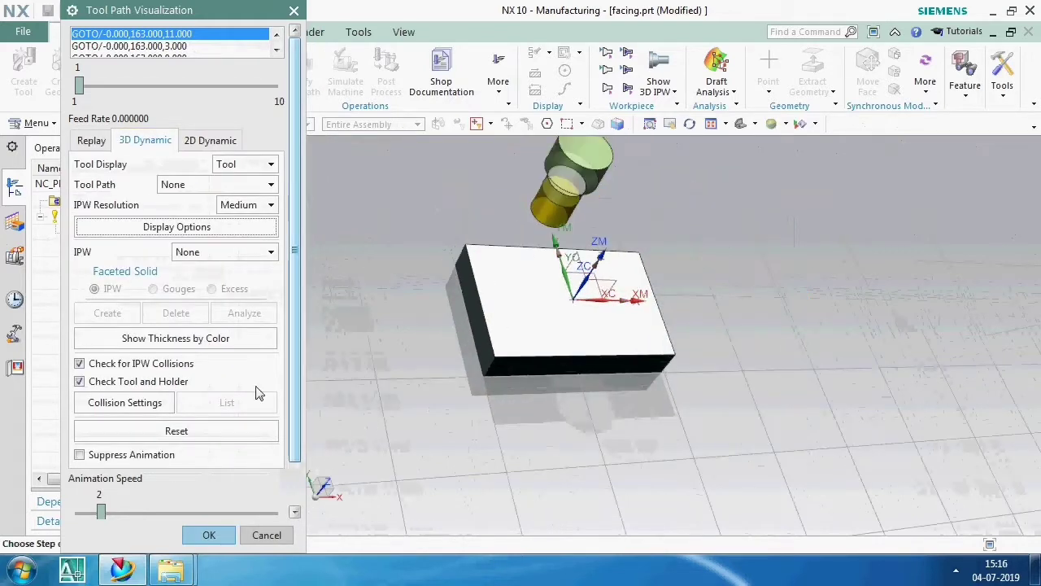
{"action": "scroll", "coordinate": [185, 498], "scroll_direction": "down", "scroll_amount": 1}
{"action": "left_click", "coordinate": [179, 503]}
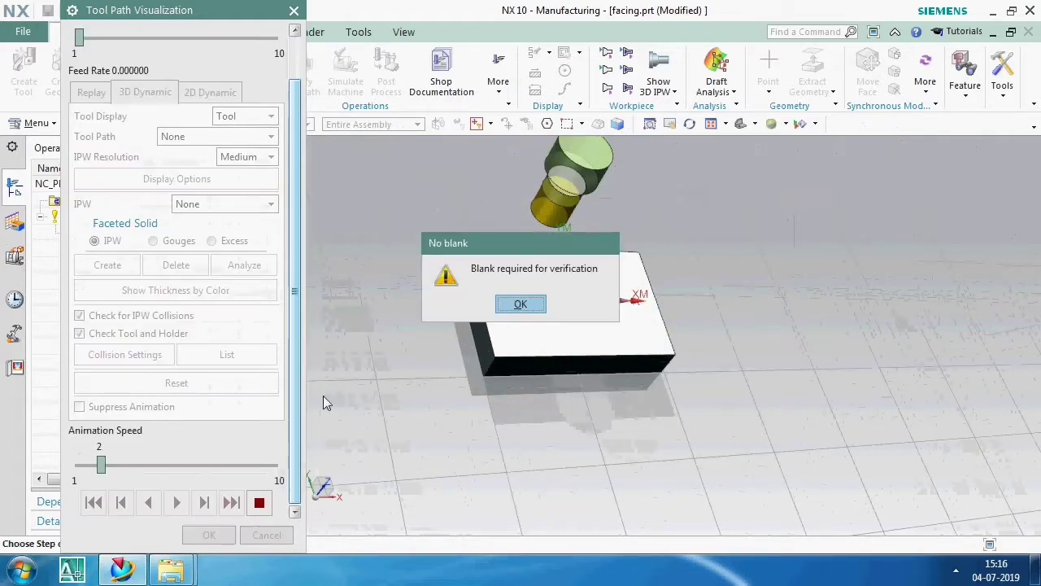
{"action": "left_click", "coordinate": [511, 307]}
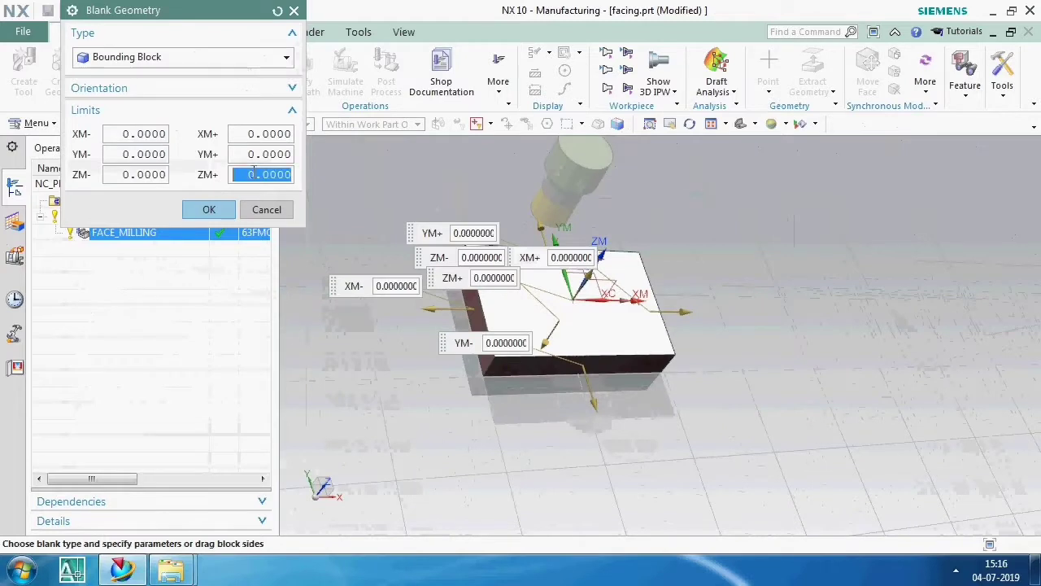
{"action": "mouse_move", "coordinate": [561, 316]}
{"action": "middle_mouse_down"}
{"action": "mouse_move", "coordinate": [548, 328]}
{"action": "mouse_move", "coordinate": [580, 336]}
{"action": "middle_mouse_up"}
{"action": "left_click", "coordinate": [213, 209]}
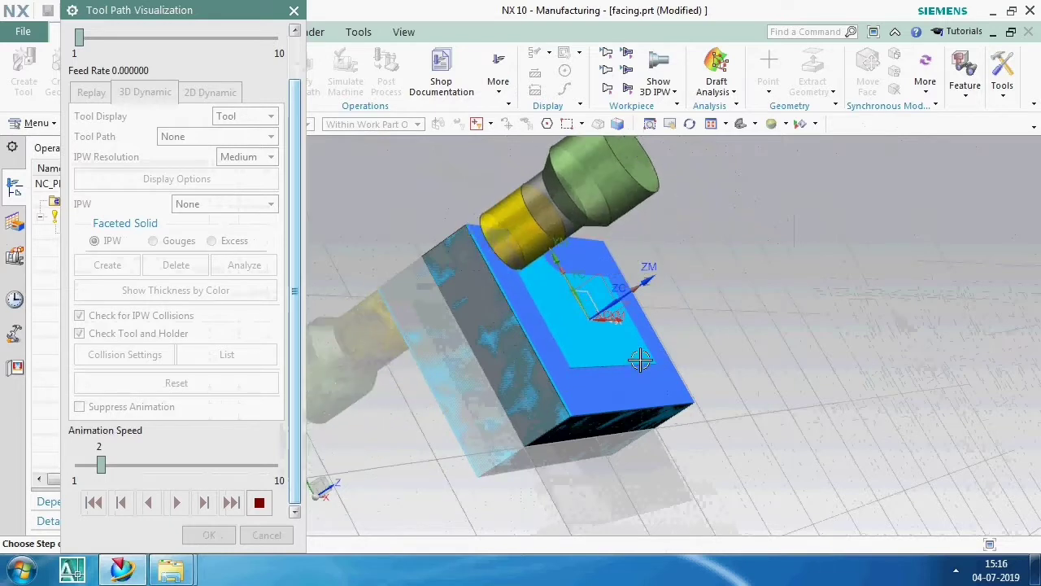
Finish the Follow Part simulation viewed from the top, then return to the operation settings
{"action": "left_click", "coordinate": [267, 502]}
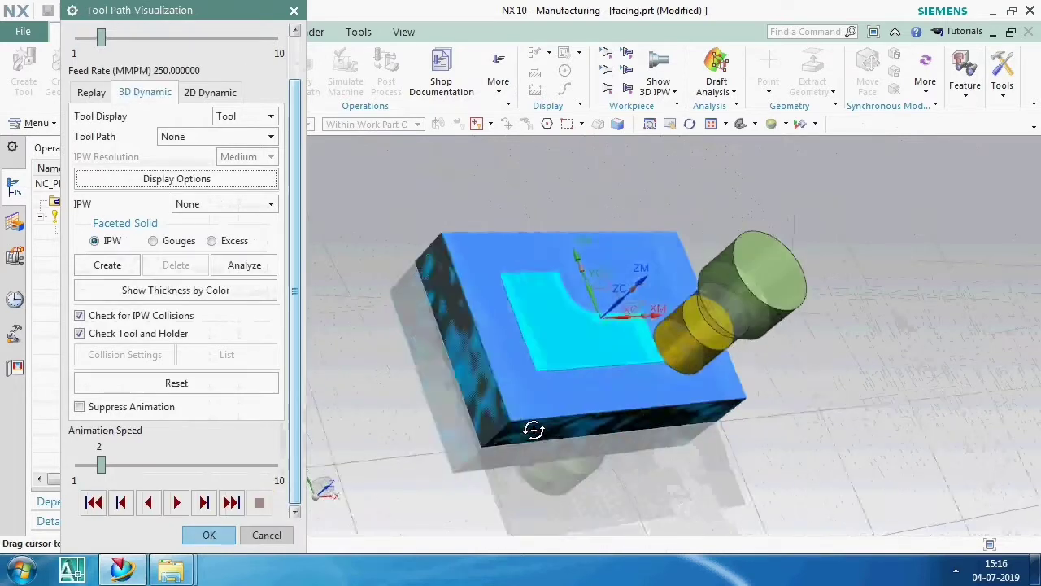
{"action": "middle_click_drag", "start_coordinate": [539, 425], "coordinate": [502, 353]}
{"action": "scroll", "coordinate": [504, 323], "scroll_direction": "up", "scroll_amount": 2}
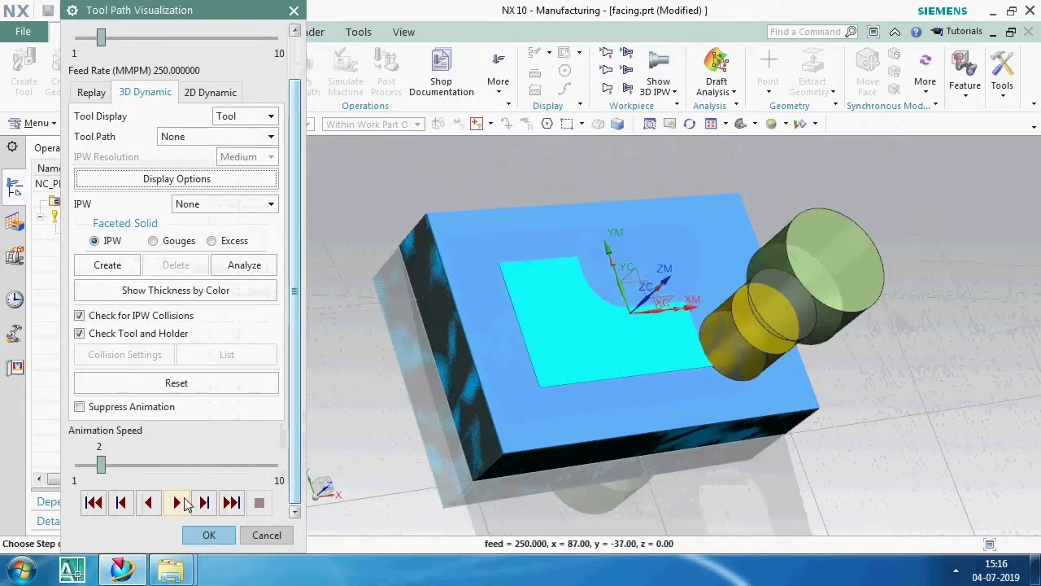
{"action": "left_click", "coordinate": [179, 502]}
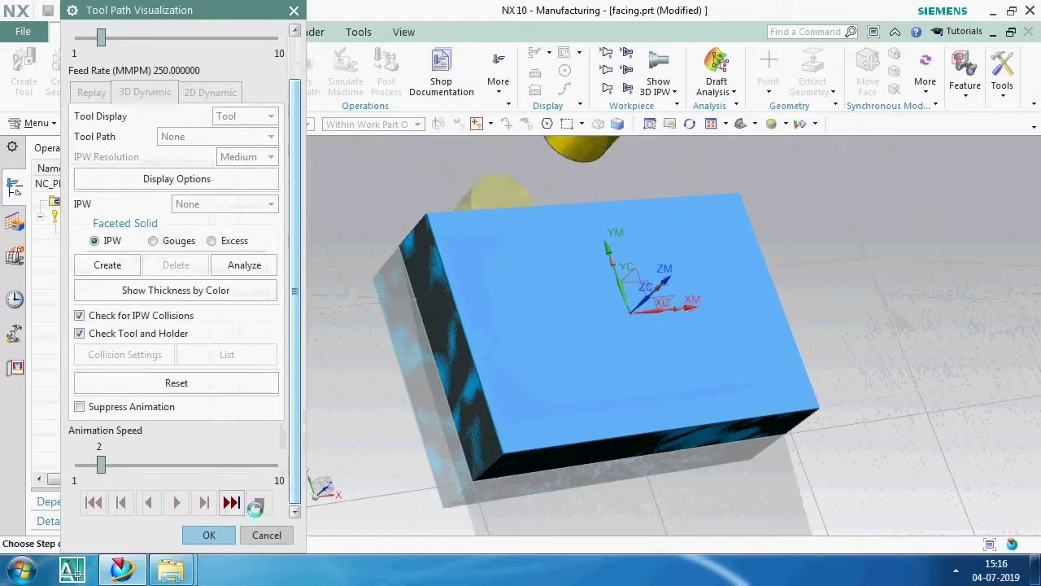
{"action": "left_click", "coordinate": [210, 535]}
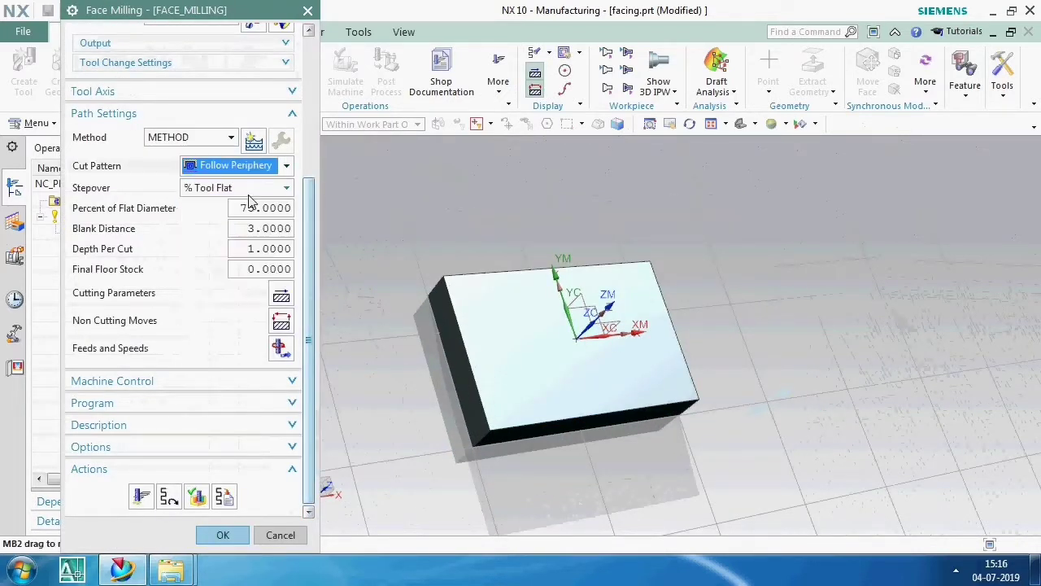
Generate the Follow Periphery tool path and zoom in on its concentric rectangular loops
{"action": "left_click", "coordinate": [142, 496]}
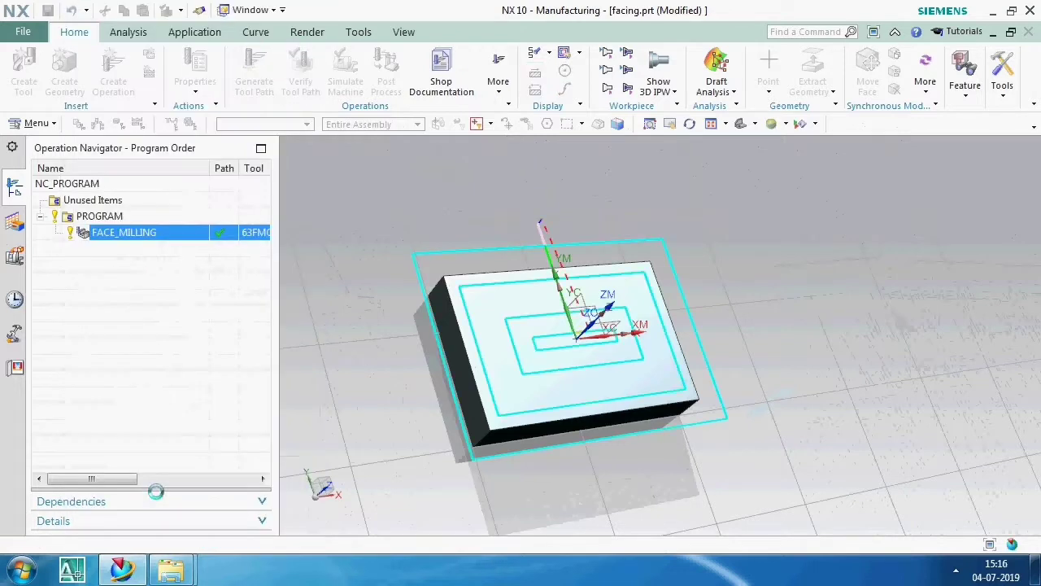
{"action": "scroll", "coordinate": [581, 309], "scroll_direction": "up", "scroll_amount": 2}
{"action": "scroll", "coordinate": [584, 299], "scroll_direction": "up", "scroll_amount": 2}
{"action": "scroll", "coordinate": [585, 299], "scroll_direction": "up", "scroll_amount": 2}
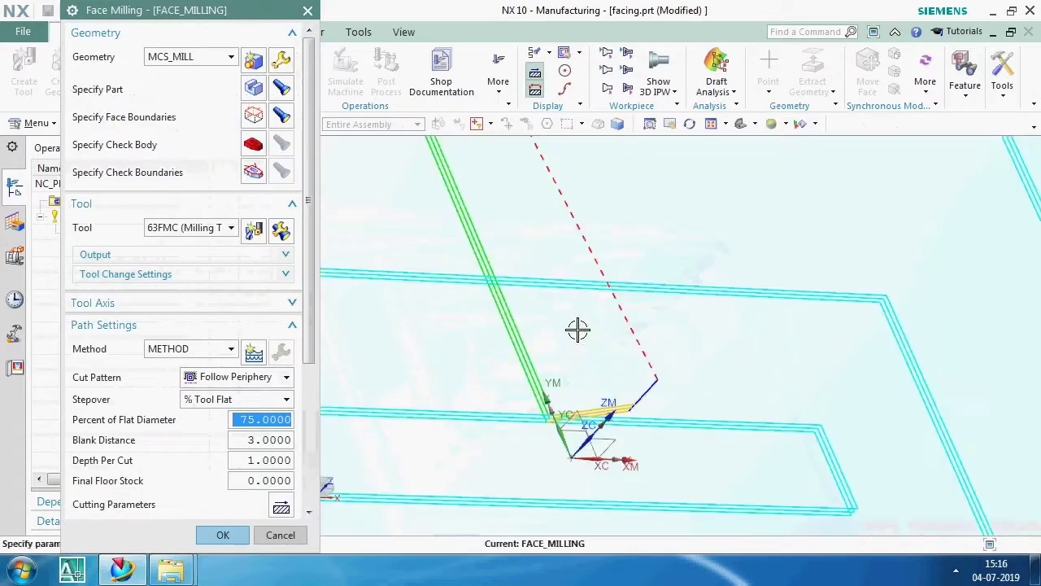
{"action": "scroll", "coordinate": [575, 328], "scroll_direction": "up", "scroll_amount": 1}
{"action": "scroll", "coordinate": [600, 290], "scroll_direction": "down", "scroll_amount": 2}
{"action": "scroll", "coordinate": [595, 321], "scroll_direction": "up", "scroll_amount": 1}
{"action": "scroll", "coordinate": [609, 358], "scroll_direction": "up", "scroll_amount": 1}
{"action": "scroll", "coordinate": [592, 407], "scroll_direction": "up", "scroll_amount": 1}
{"action": "scroll", "coordinate": [621, 306], "scroll_direction": "down", "scroll_amount": 1}
{"action": "scroll", "coordinate": [606, 313], "scroll_direction": "down", "scroll_amount": 2}
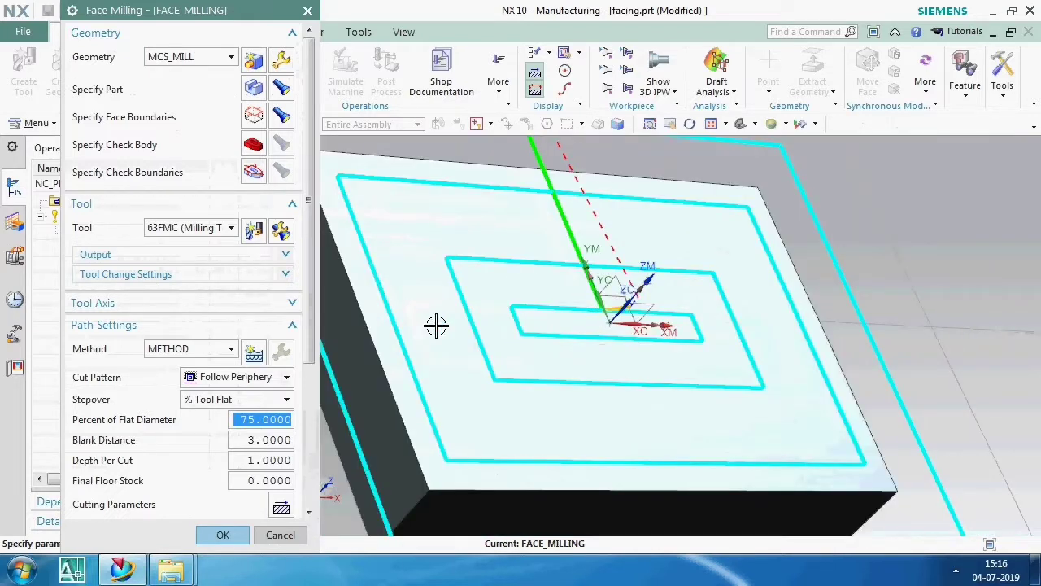
{"action": "scroll", "coordinate": [156, 468], "scroll_direction": "down", "scroll_amount": 5}
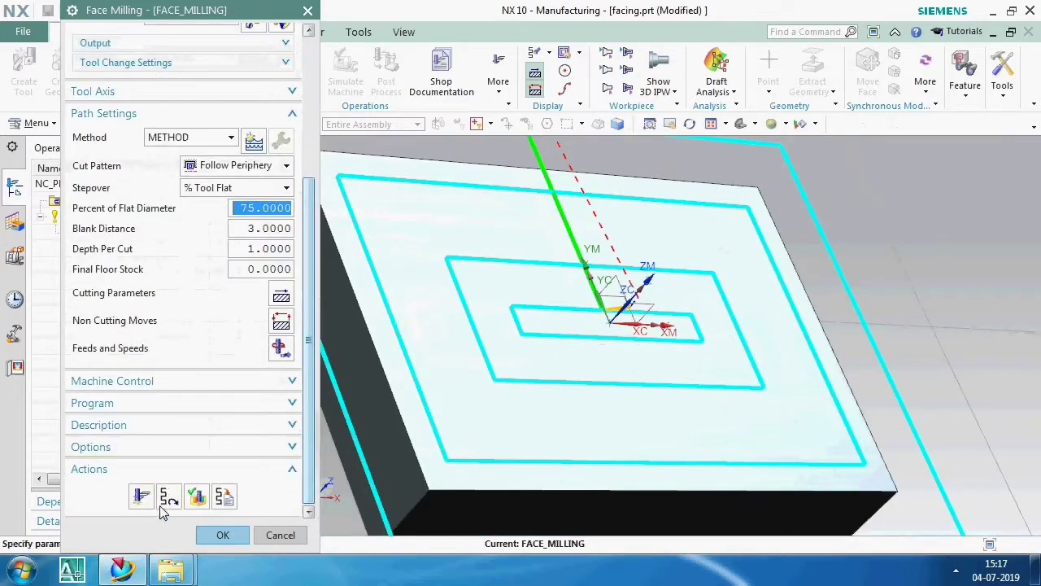
Simulate the Follow Periphery path in 3D using a bounding-block blank with ZM+ 3
{"action": "left_click", "coordinate": [198, 498]}
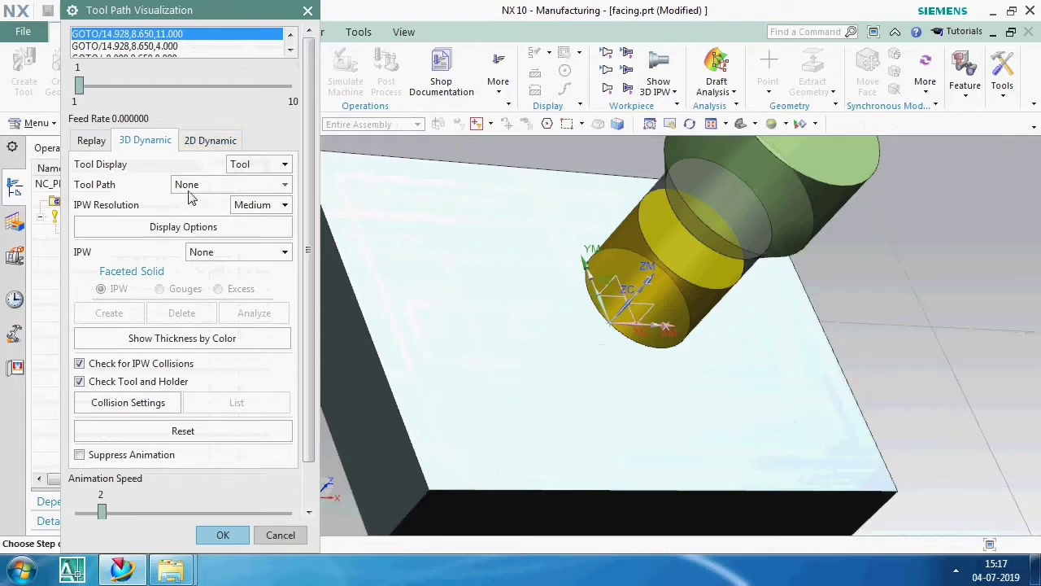
{"action": "scroll", "coordinate": [188, 199], "scroll_direction": "down", "scroll_amount": 1}
{"action": "left_click", "coordinate": [181, 503]}
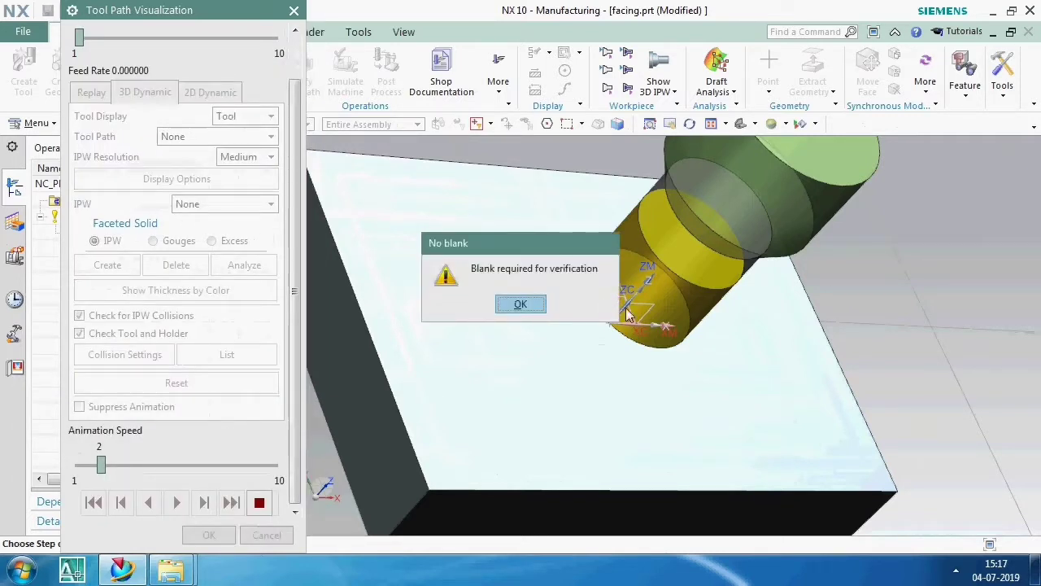
{"action": "left_click", "coordinate": [542, 306]}
{"action": "type", "text": "3."}
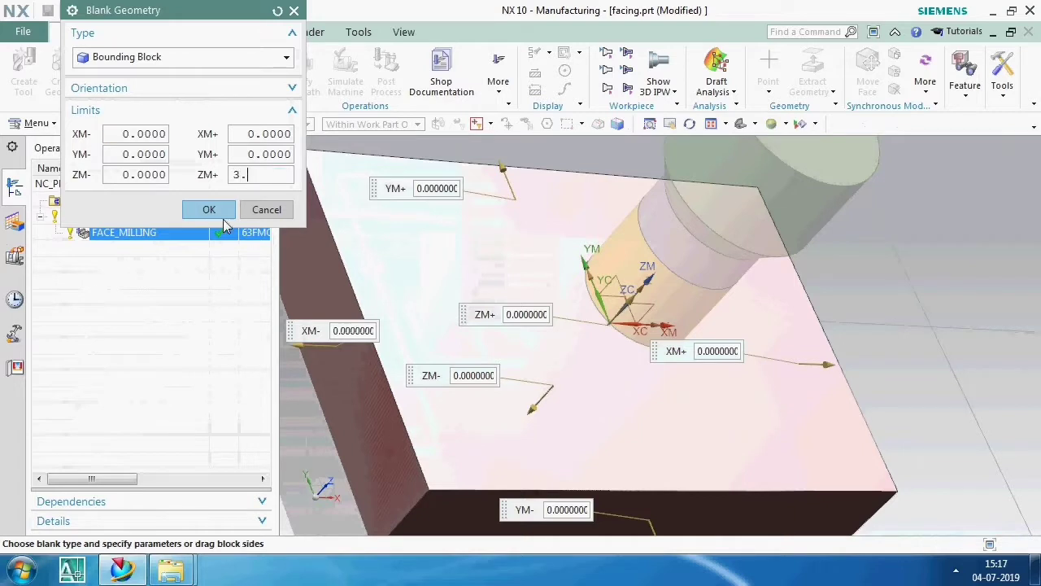
{"action": "left_click", "coordinate": [224, 222]}
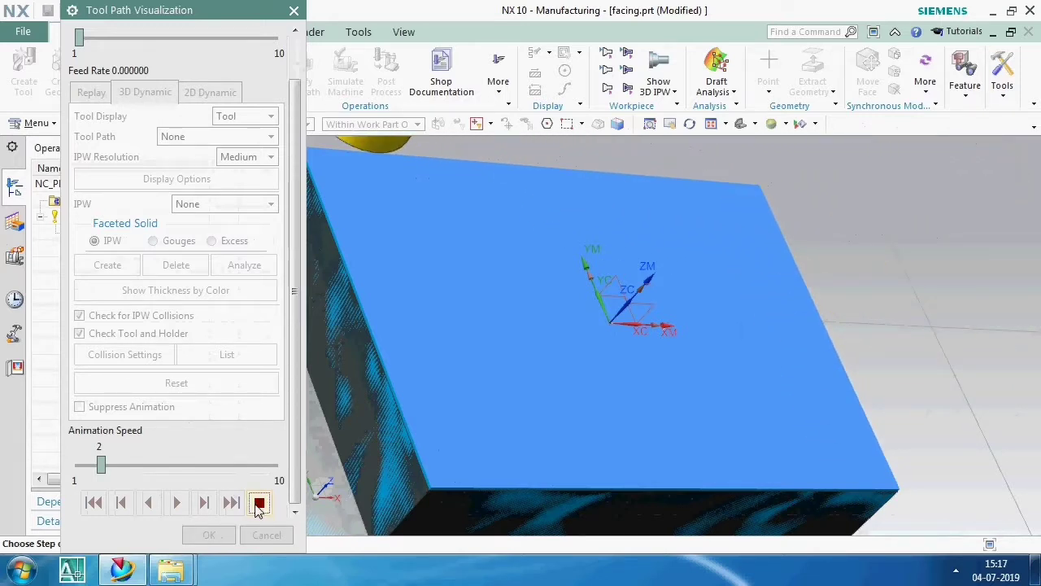
Close the simulation and set the cutting parameters' pattern direction to Inward
{"action": "left_click", "coordinate": [204, 535]}
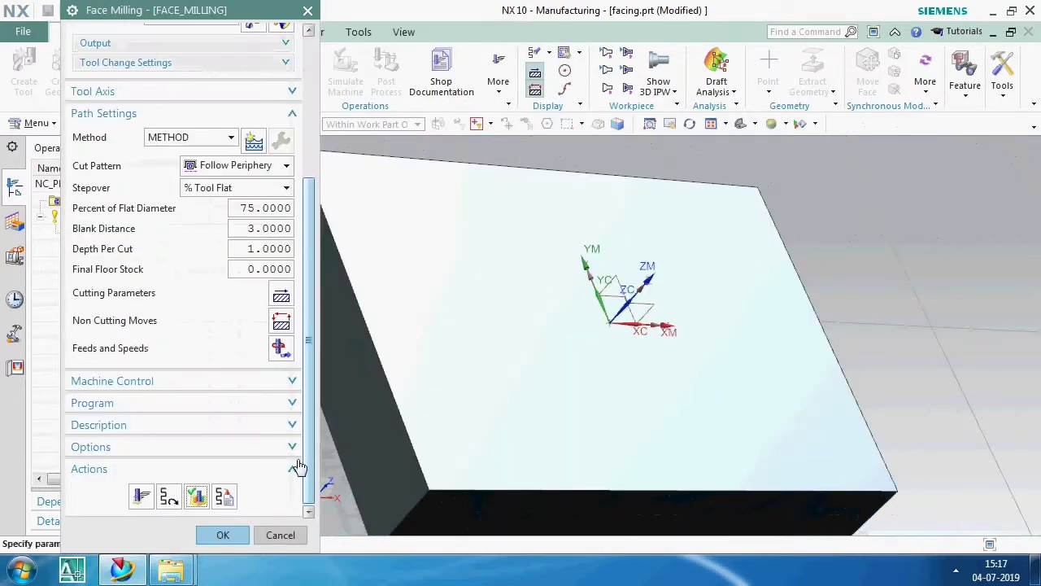
{"action": "left_click", "coordinate": [280, 298]}
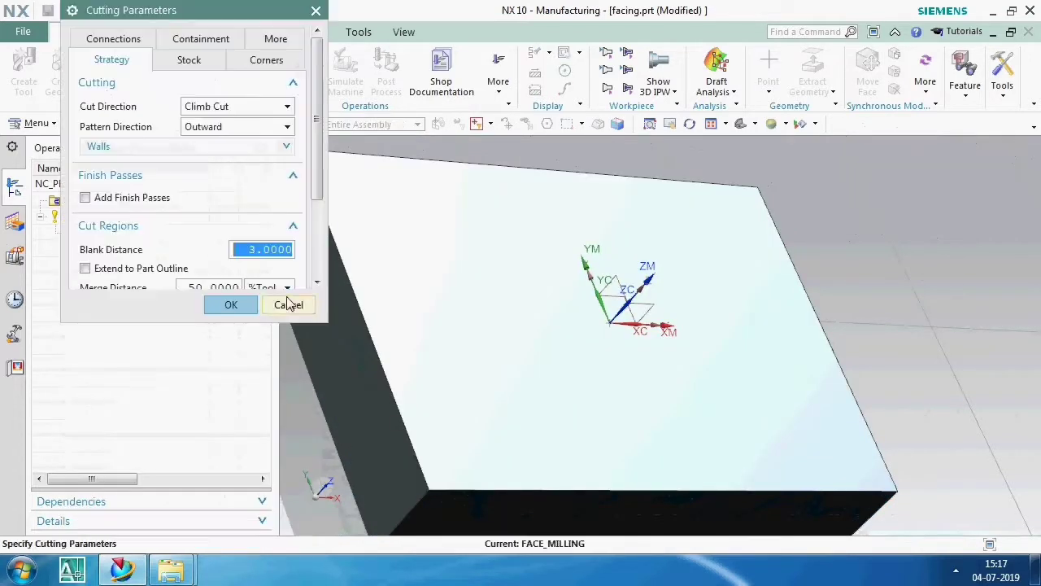
{"action": "left_click", "coordinate": [205, 131]}
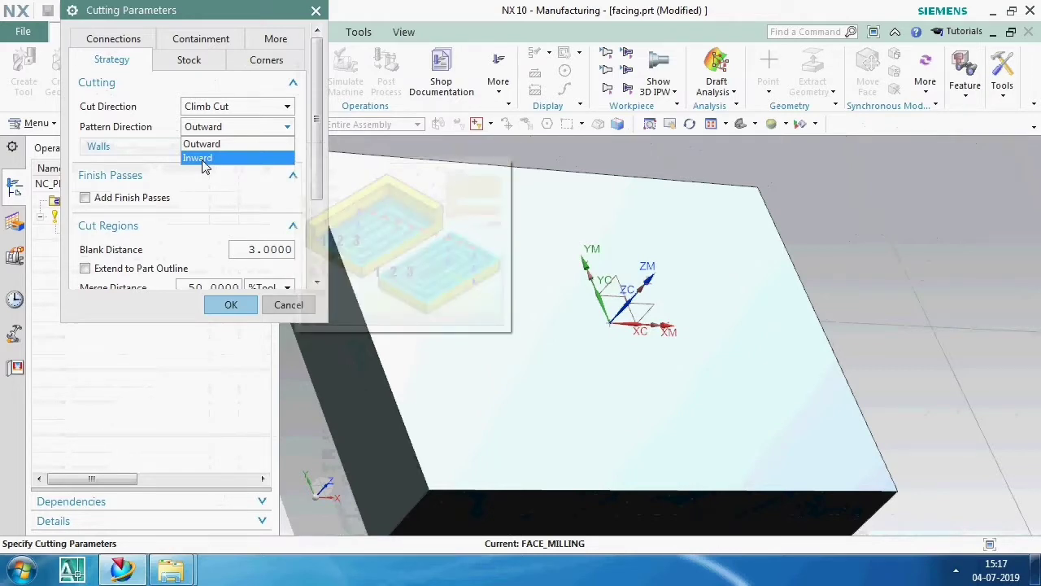
{"action": "left_click", "coordinate": [203, 163]}
{"action": "left_click", "coordinate": [195, 425]}
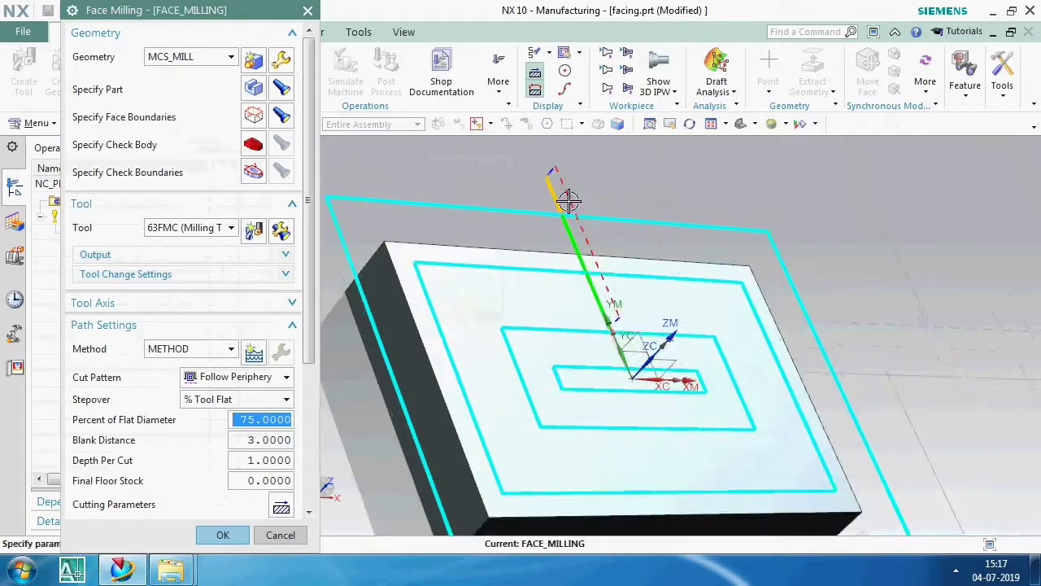
Play the inward Follow Periphery path in 3D with a bounding-block blank, then close it
{"action": "scroll", "coordinate": [203, 476], "scroll_direction": "down", "scroll_amount": 5}
{"action": "left_click", "coordinate": [196, 497]}
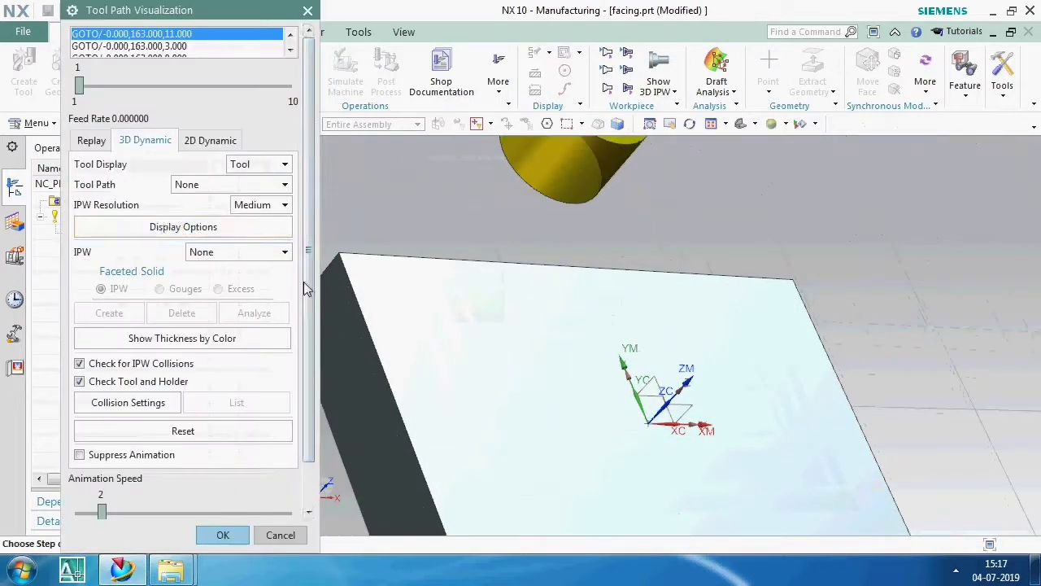
{"action": "scroll", "coordinate": [180, 472], "scroll_direction": "down", "scroll_amount": 1}
{"action": "left_click", "coordinate": [182, 495]}
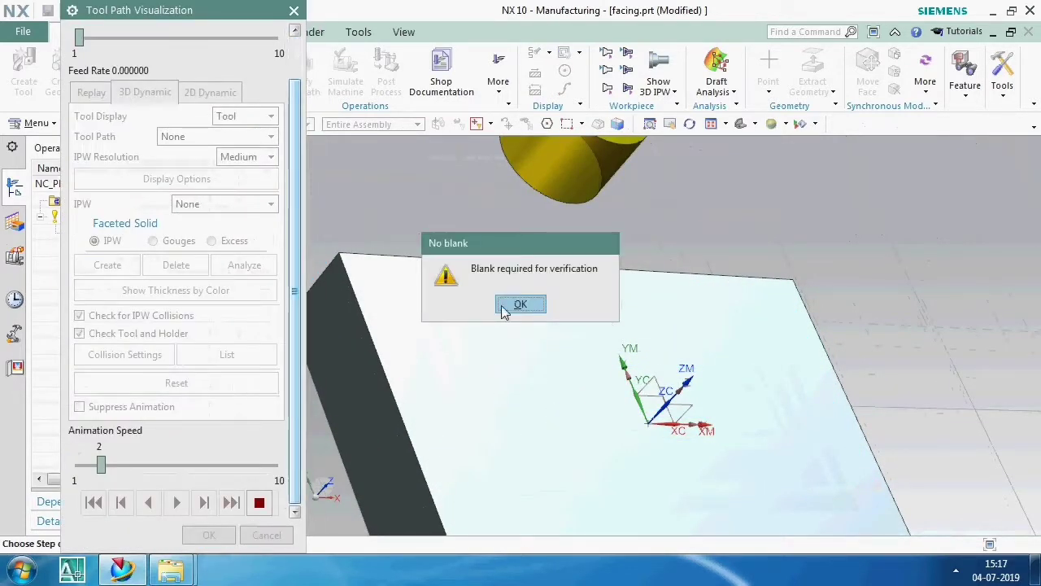
{"action": "left_click", "coordinate": [503, 312]}
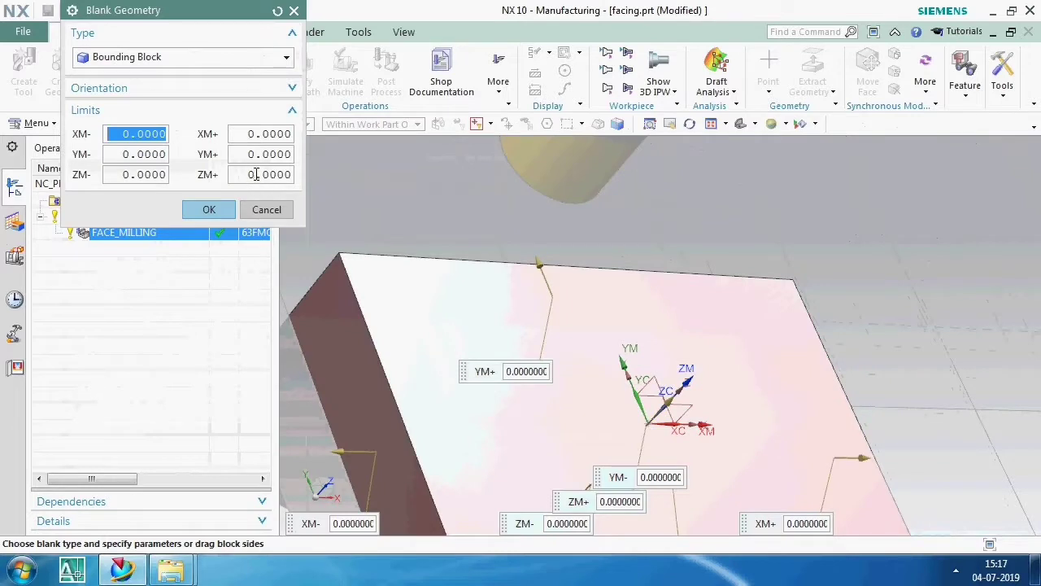
{"action": "left_click", "coordinate": [218, 214]}
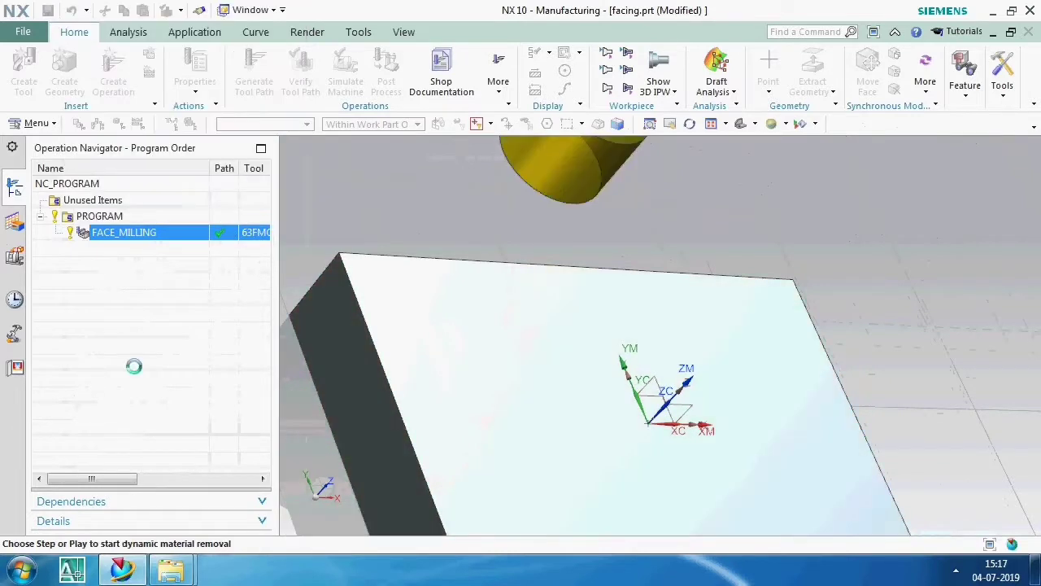
{"action": "left_click", "coordinate": [176, 502]}
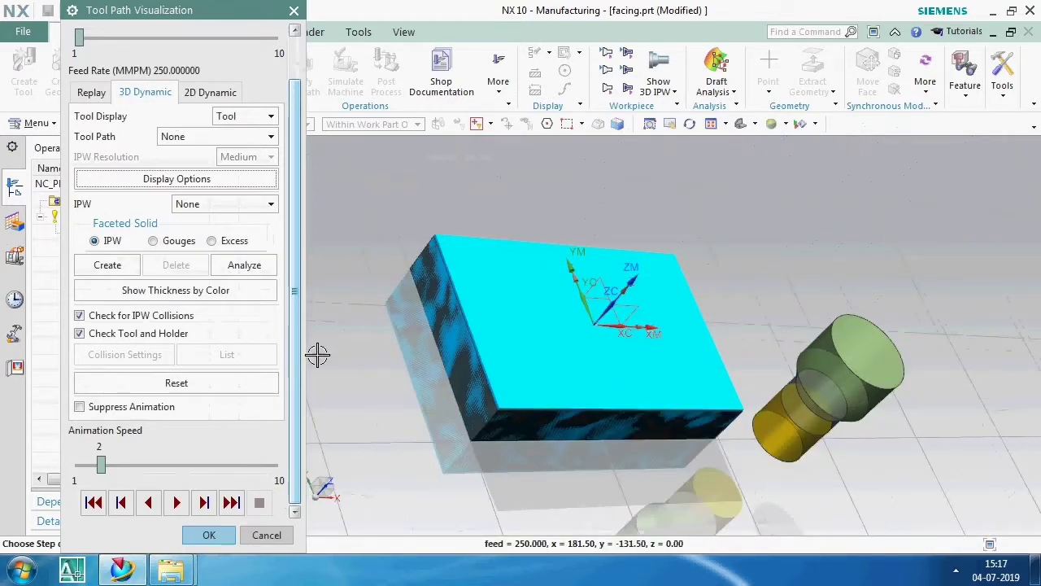
{"action": "left_click", "coordinate": [181, 502]}
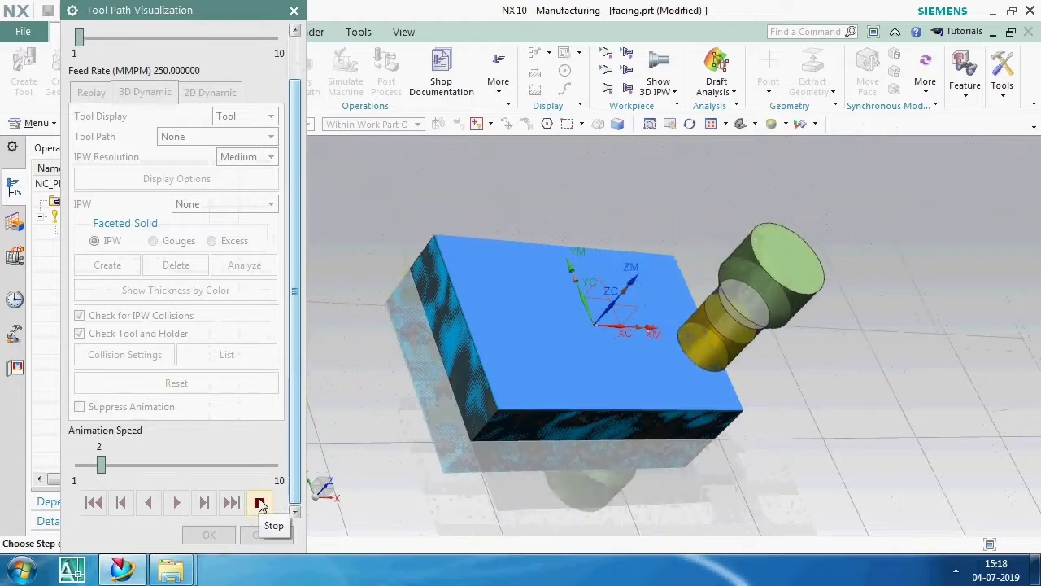
{"action": "left_click", "coordinate": [208, 535]}
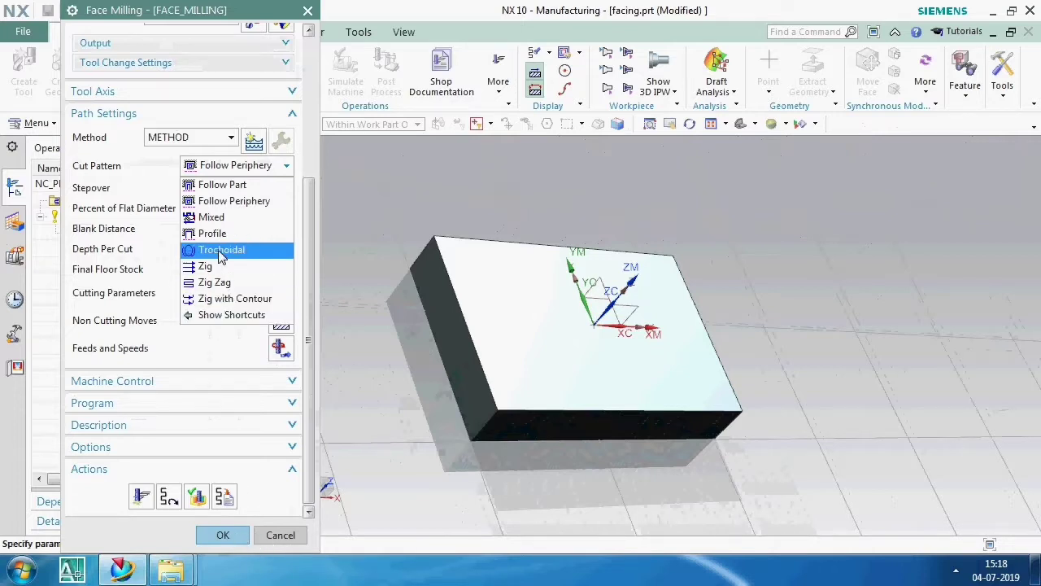
Generate the Zig Zag tool path and accept the FACE_MILLING operation
{"action": "left_click", "coordinate": [143, 496]}
{"action": "left_click", "coordinate": [223, 535]}
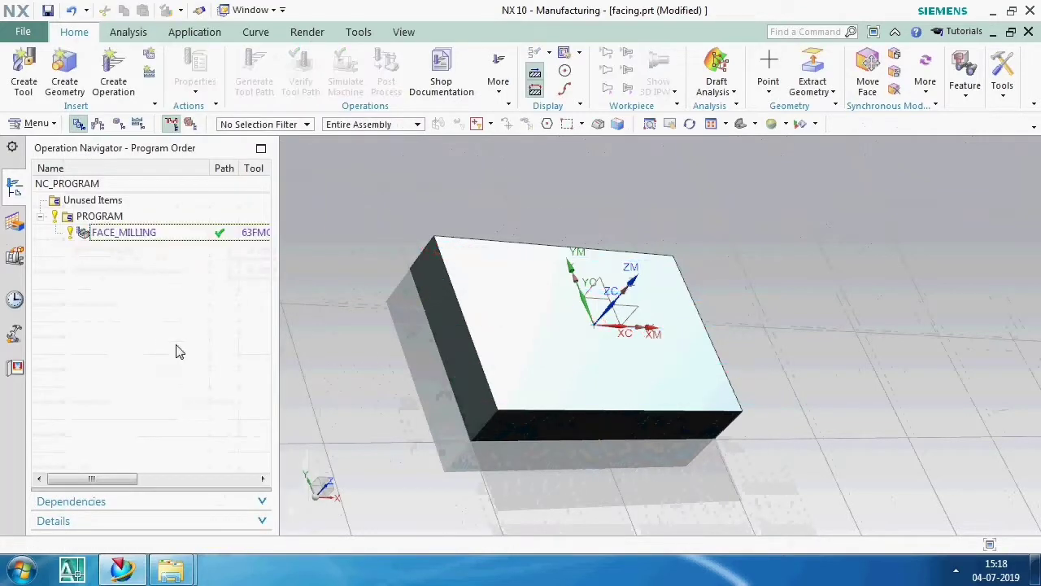
Save facing.prt with the Zig Zag FACE_MILLING operation using 63FMC
{"action": "mouse_move", "coordinate": [610, 313]}
{"action": "middle_mouse_down"}
{"action": "mouse_move", "coordinate": [599, 298]}
{"action": "mouse_move", "coordinate": [588, 304]}
{"action": "mouse_move", "coordinate": [593, 293]}
{"action": "mouse_move", "coordinate": [586, 308]}
{"action": "mouse_move", "coordinate": [597, 295]}
{"action": "mouse_move", "coordinate": [756, 329]}
{"action": "mouse_move", "coordinate": [751, 344]}
{"action": "mouse_move", "coordinate": [769, 374]}
{"action": "middle_mouse_up"}
{"action": "key", "text": "ctrl+s"}
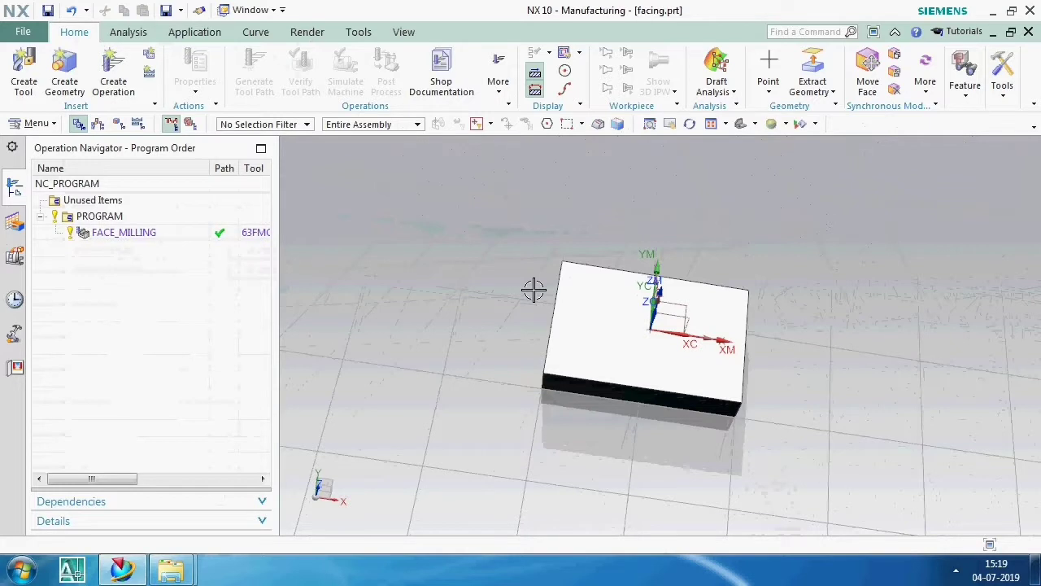